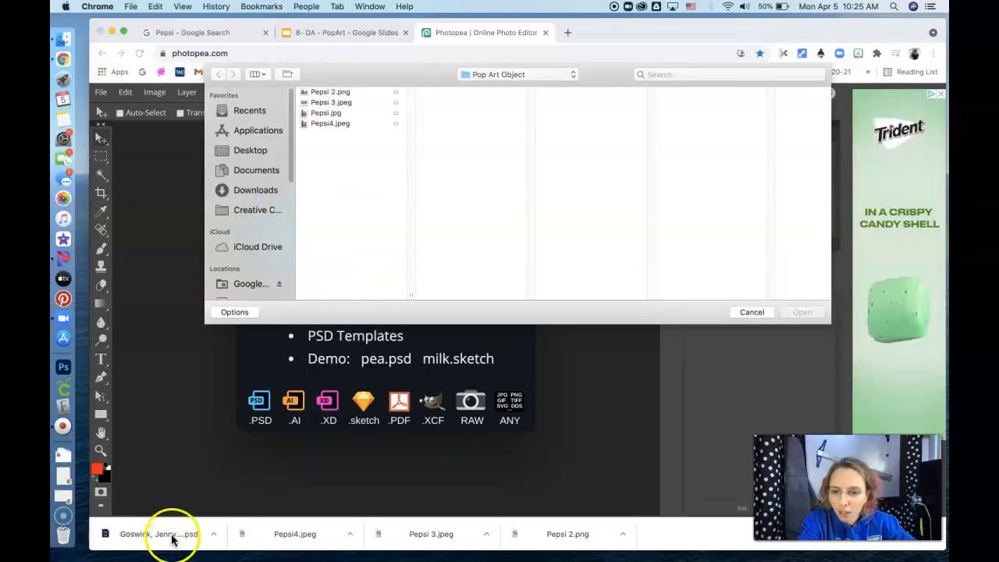
Open the Pop Art Object PSD file from the Downloads folder.
left_click_drag(172, 536, 164, 223)
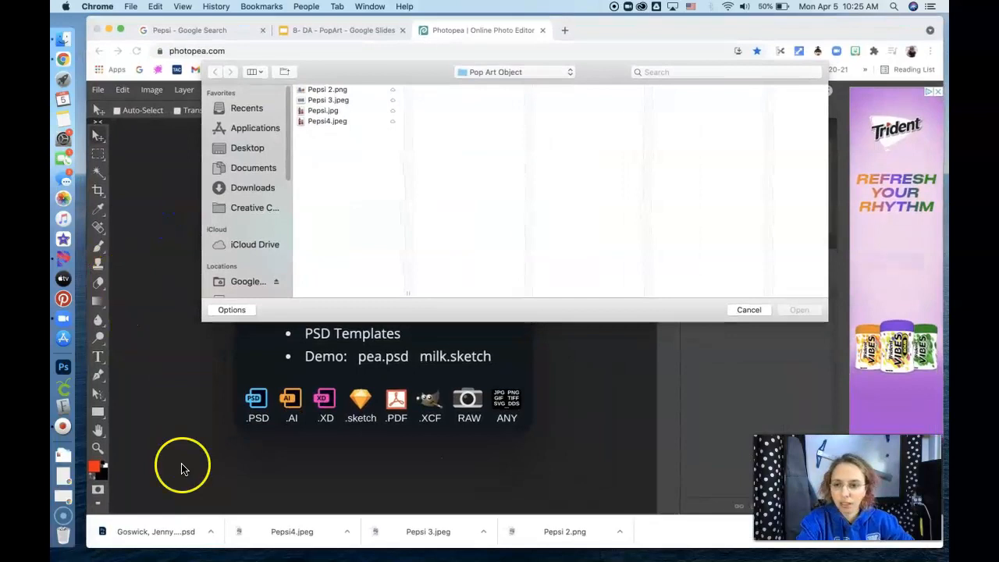
left_click_drag(174, 530, 175, 149)
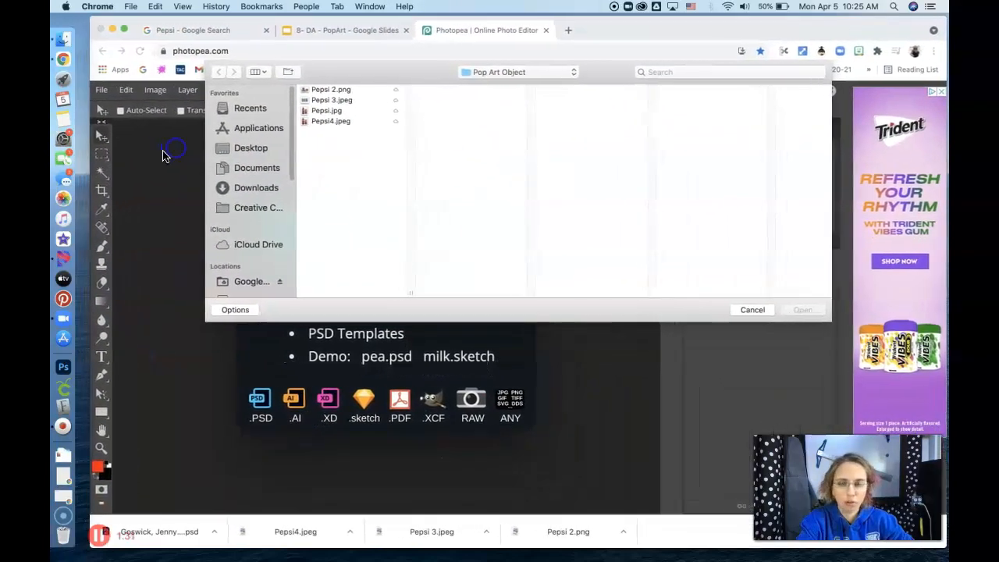
left_click(260, 188)
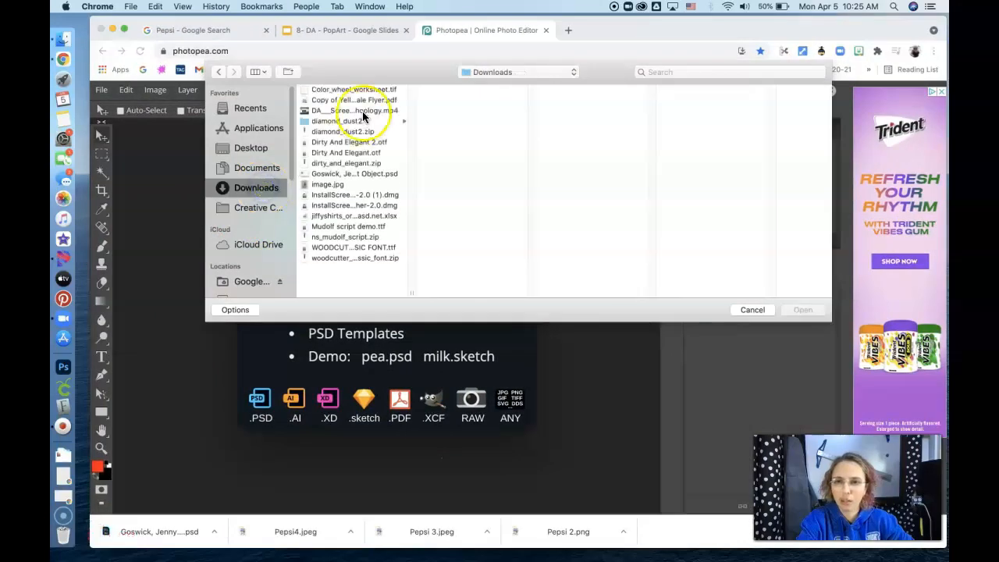
left_click(361, 173)
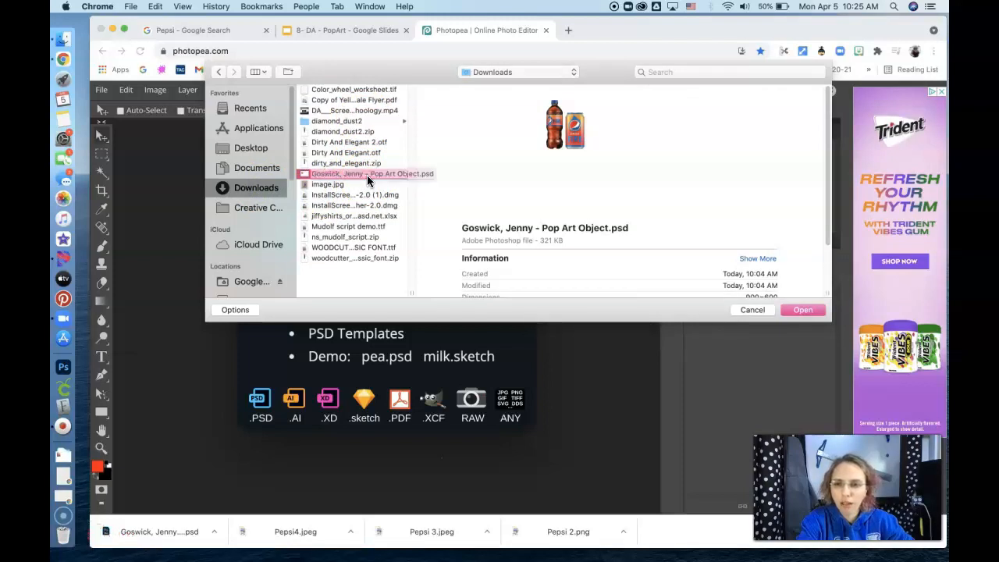
left_click(804, 309)
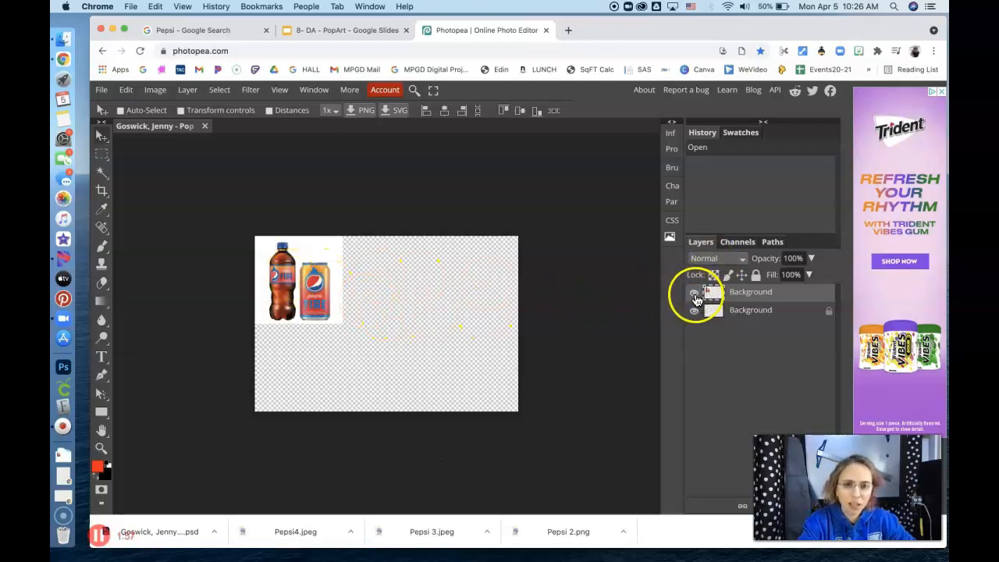
Hide the unlocked Background layer that holds the Pepsi bottle and can picture.
left_click(720, 298)
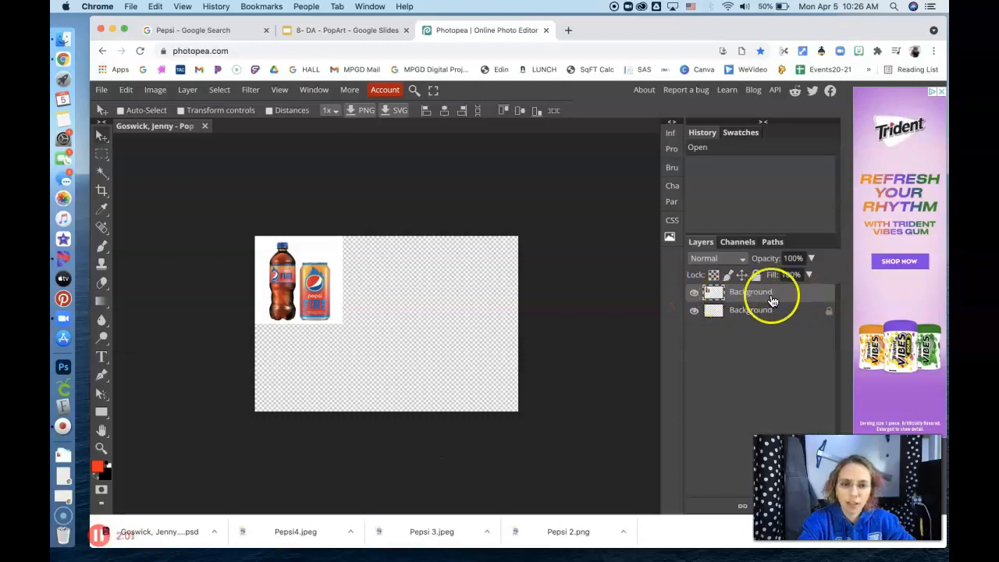
left_click(693, 292)
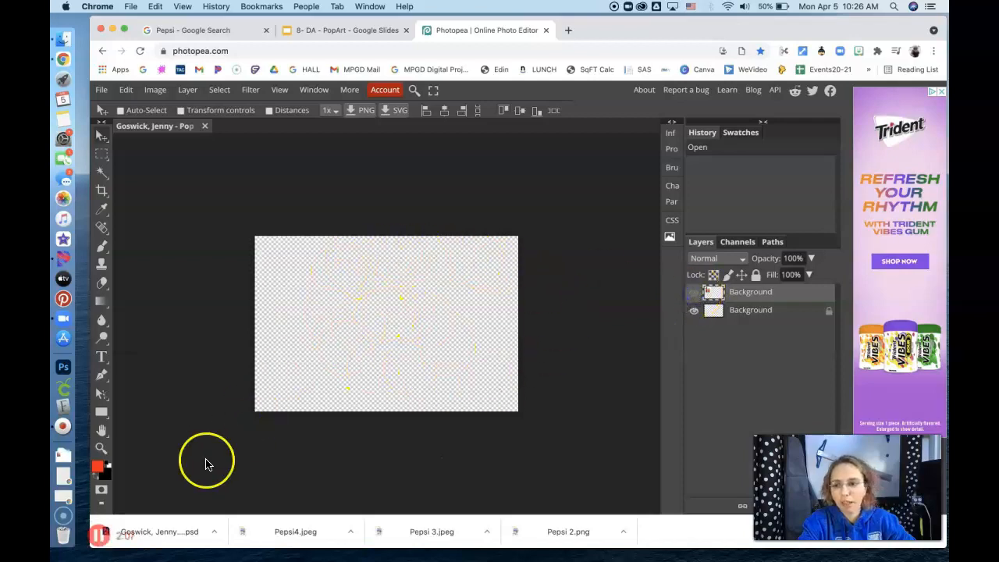
left_click(102, 447)
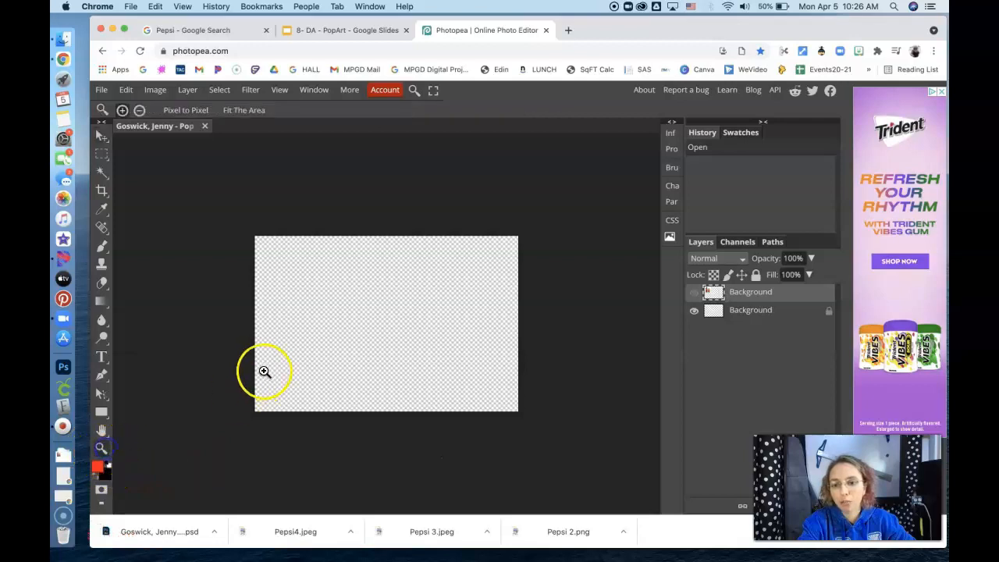
left_click(352, 301)
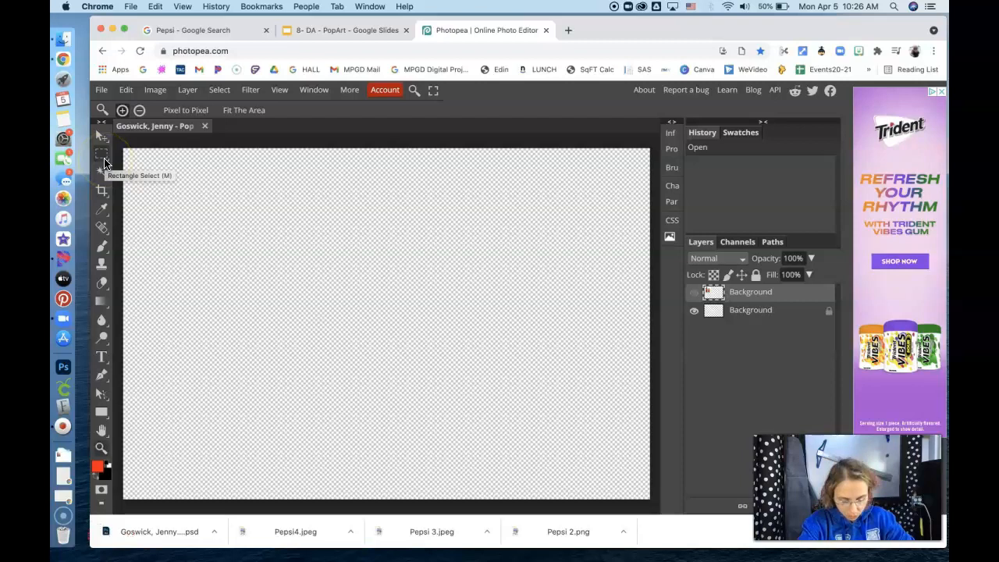
Add a new empty layer directly above the locked Background layer.
left_click(737, 310)
left_click_drag(832, 471, 828, 194)
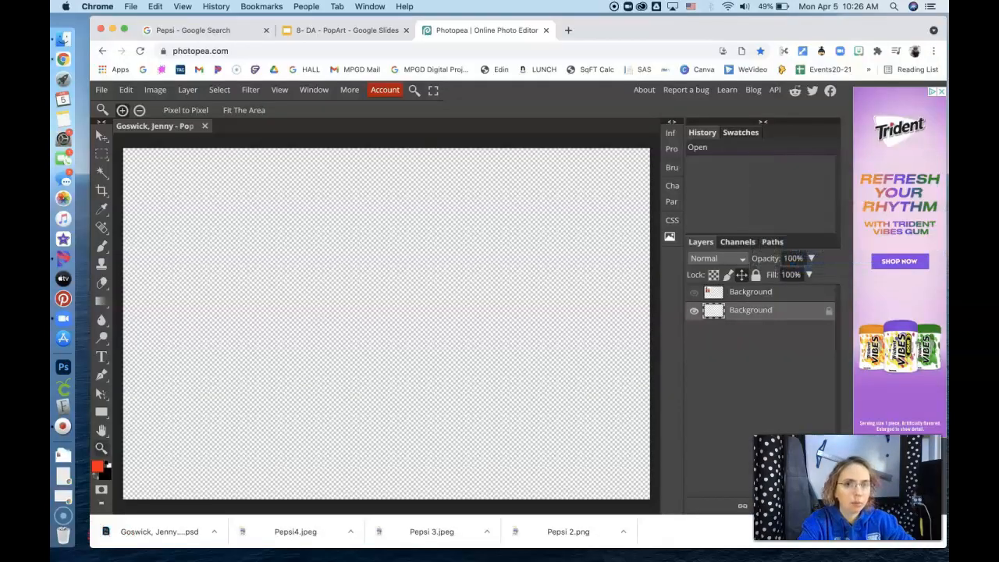
left_click_drag(880, 535, 880, 133)
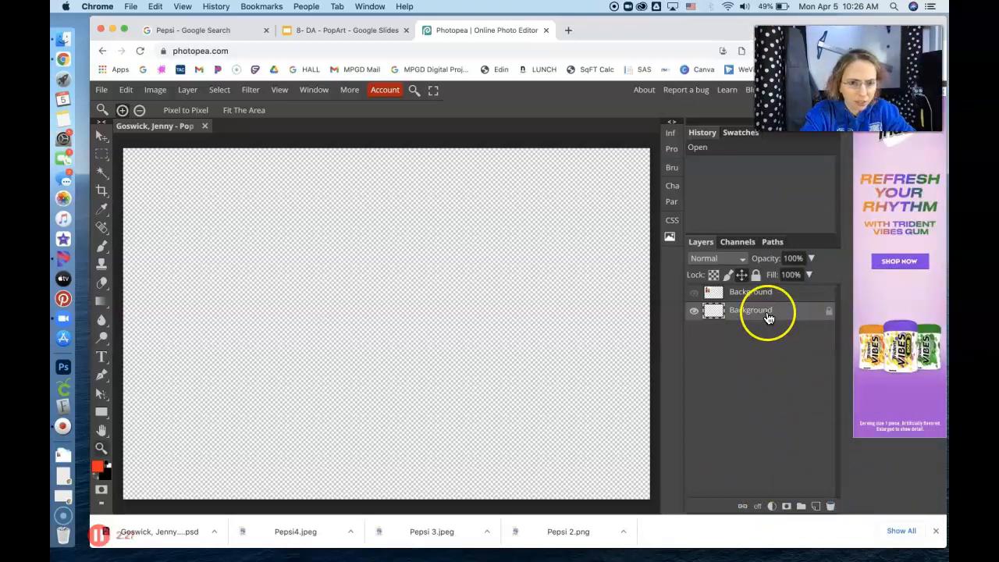
left_click(815, 508)
left_click(816, 508)
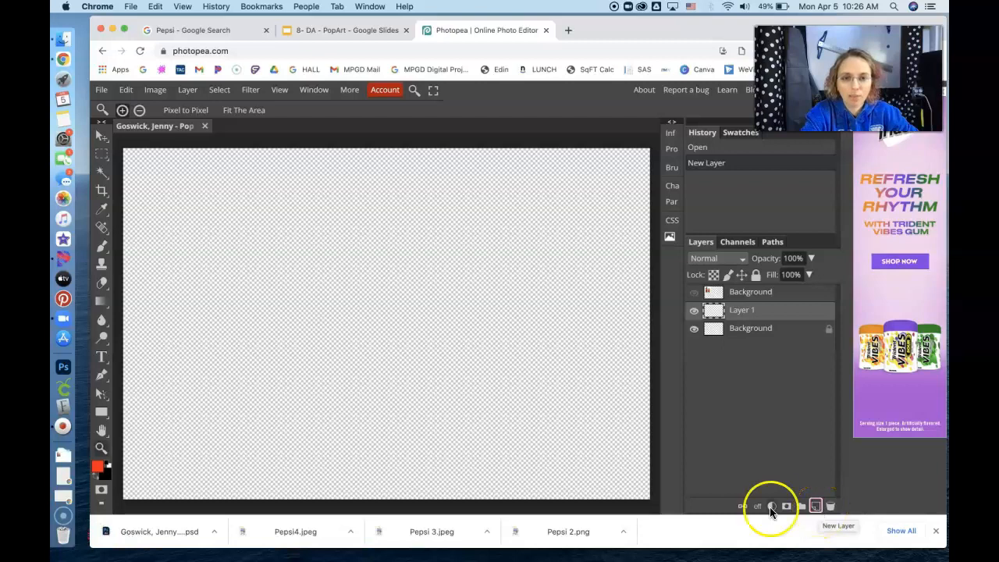
left_click_drag(747, 321, 747, 314)
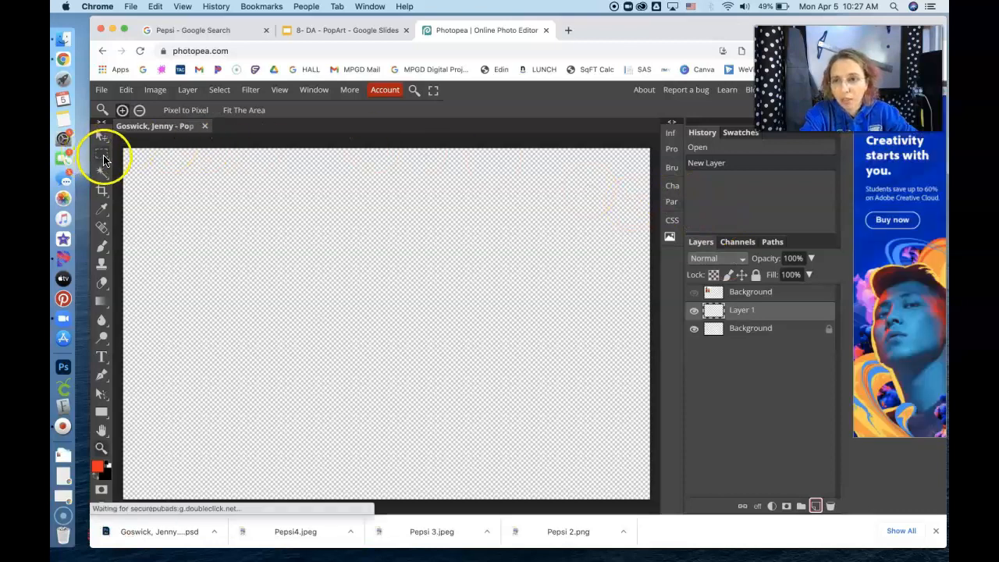
Make a square rectangular selection of about 300 by 300 px on the canvas.
left_click(101, 157)
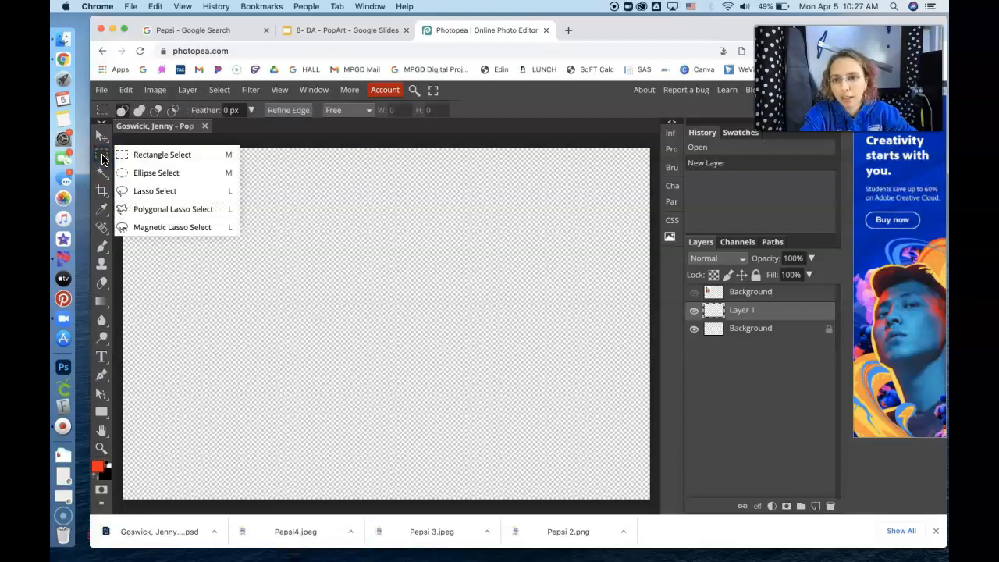
left_click(161, 157)
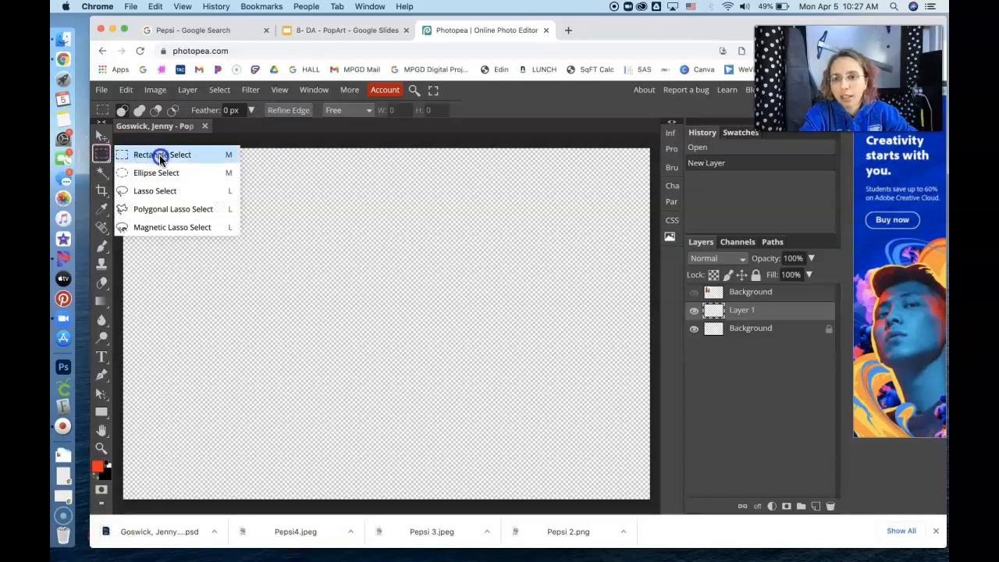
left_click(153, 227)
left_click(168, 155)
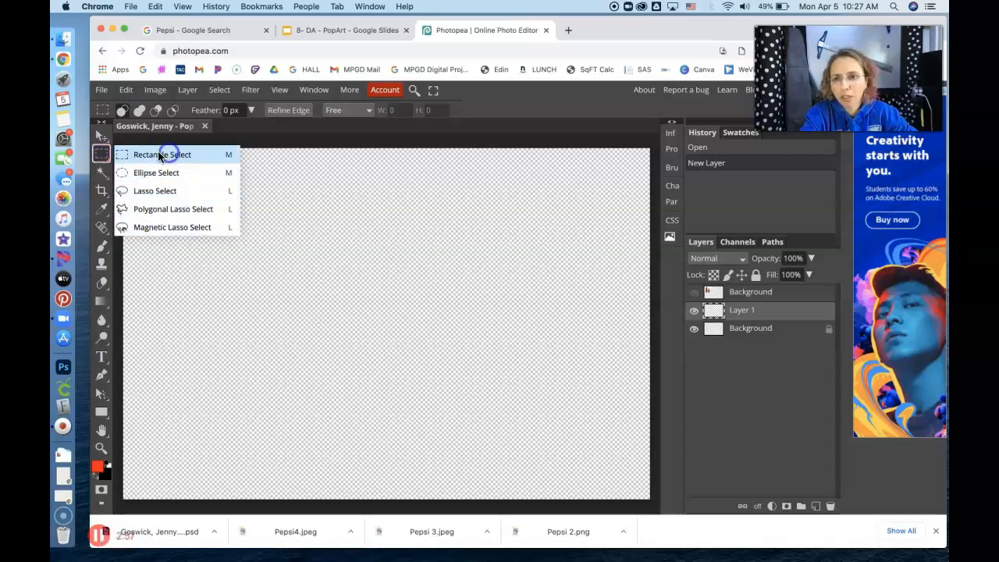
left_click(150, 156)
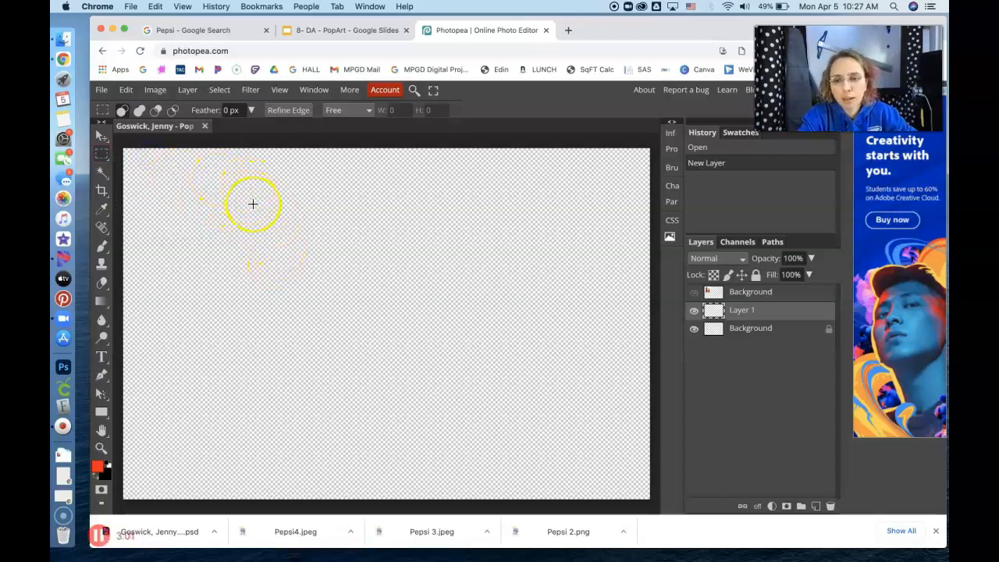
left_click_drag(252, 205, 430, 337)
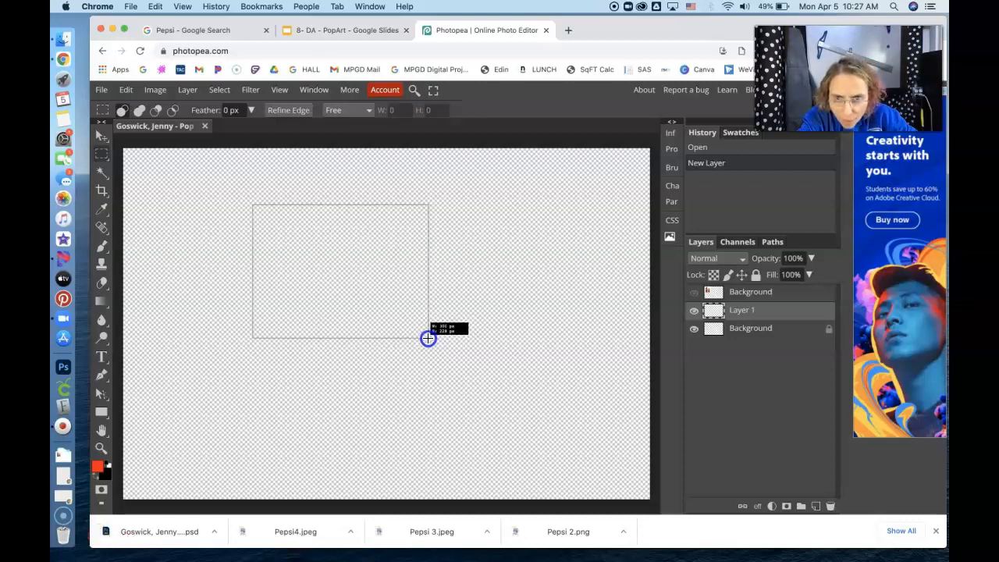
left_click_drag(428, 338, 449, 380)
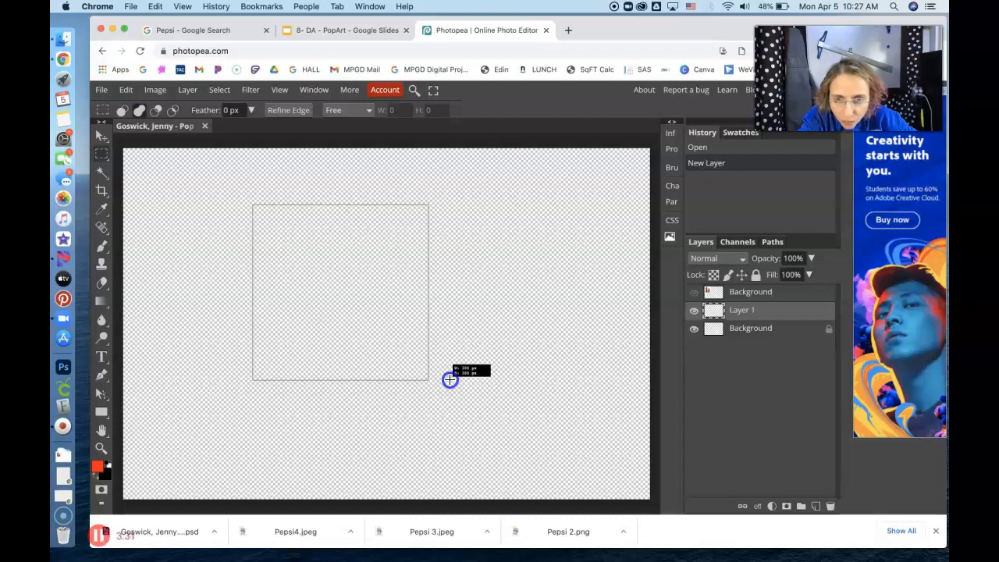
left_click_drag(449, 380, 449, 379)
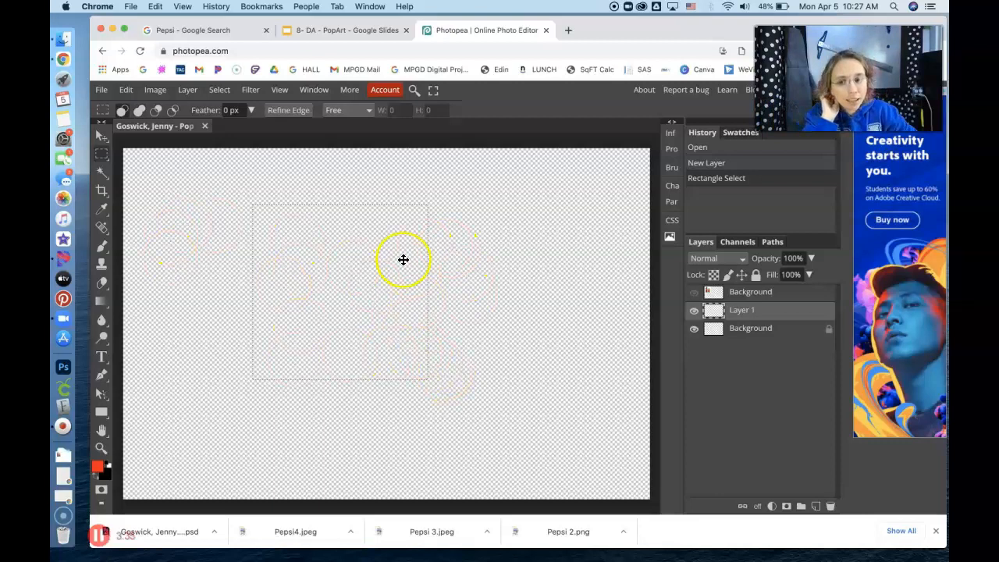
left_click(429, 321)
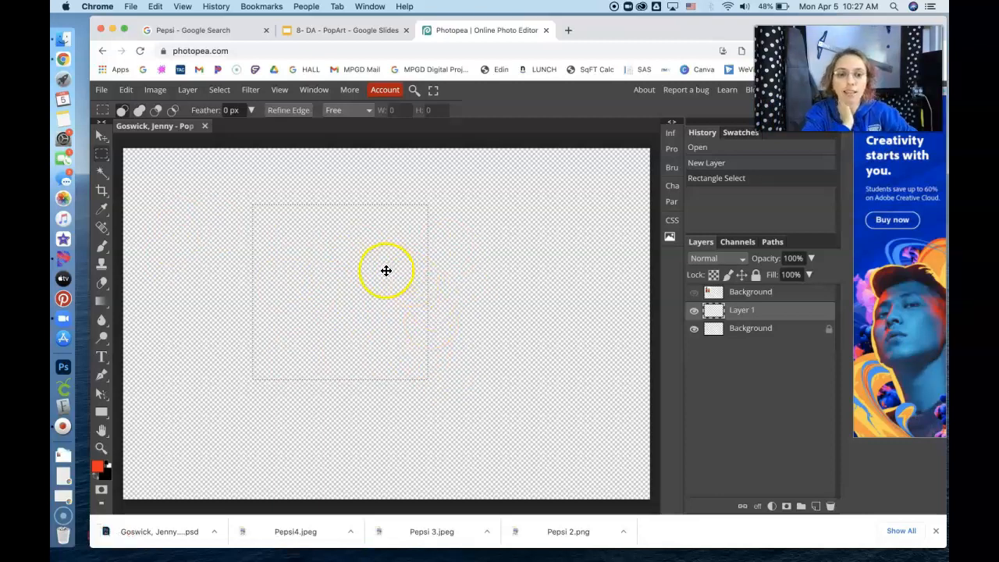
Set the foreground color to cyan 00f6ff and fill the square selection with it on Layer 1.
left_click(751, 315)
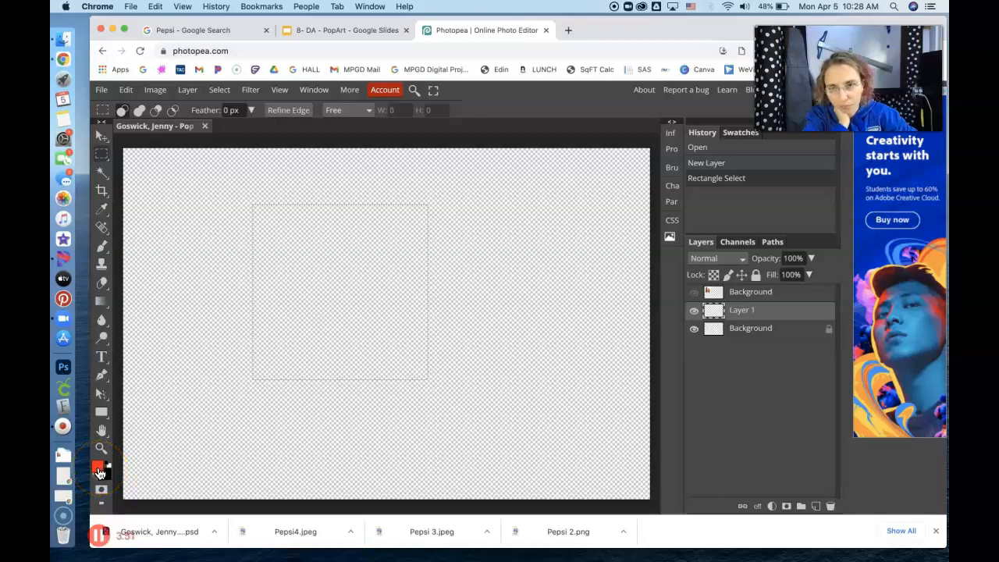
left_click(99, 471)
left_click_drag(334, 226, 330, 272)
mouse_move(320, 204)
left_mouse_down()
mouse_move(285, 219)
mouse_move(270, 261)
mouse_move(247, 232)
mouse_move(340, 192)
left_mouse_up()
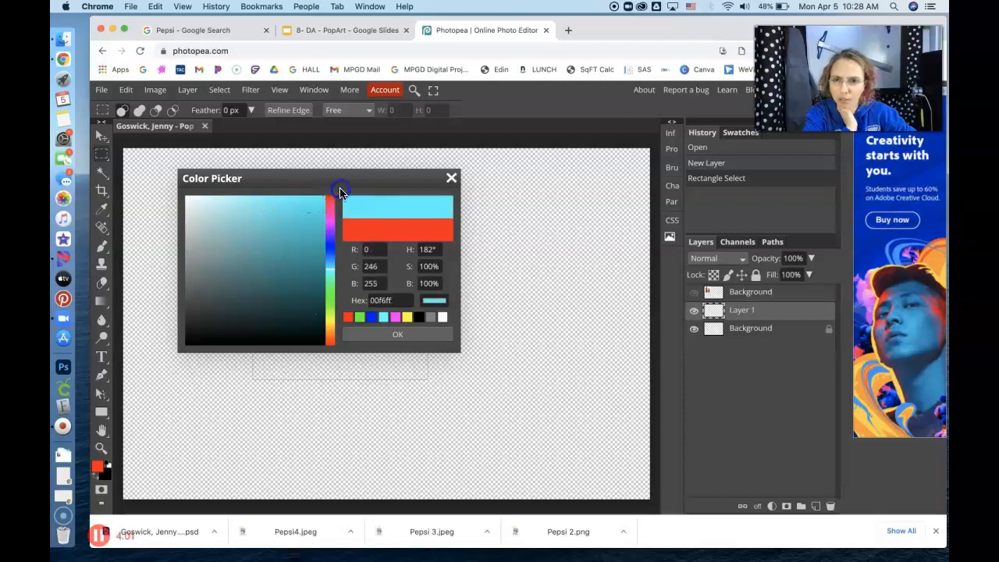
left_click(390, 338)
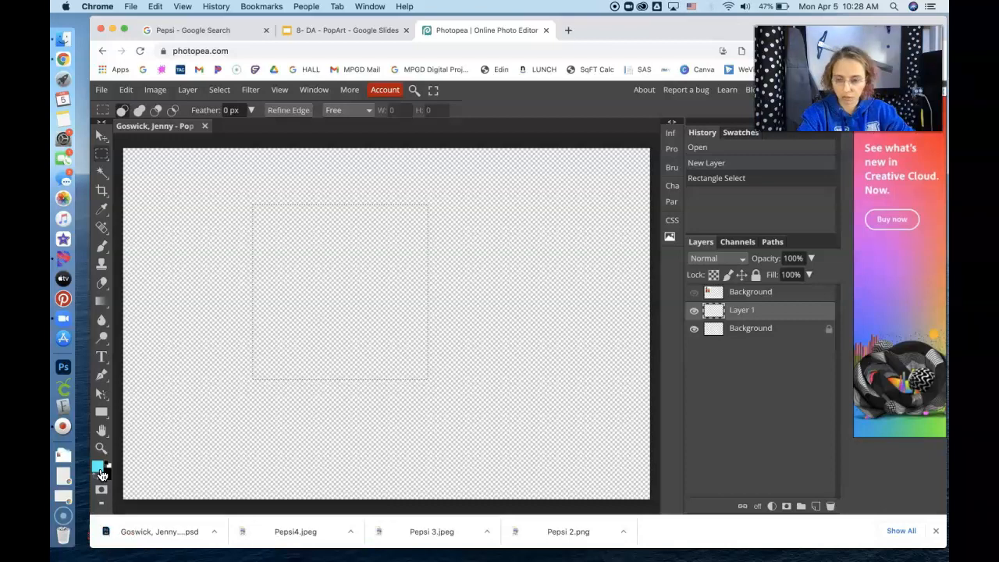
key("alt+BackSpace")
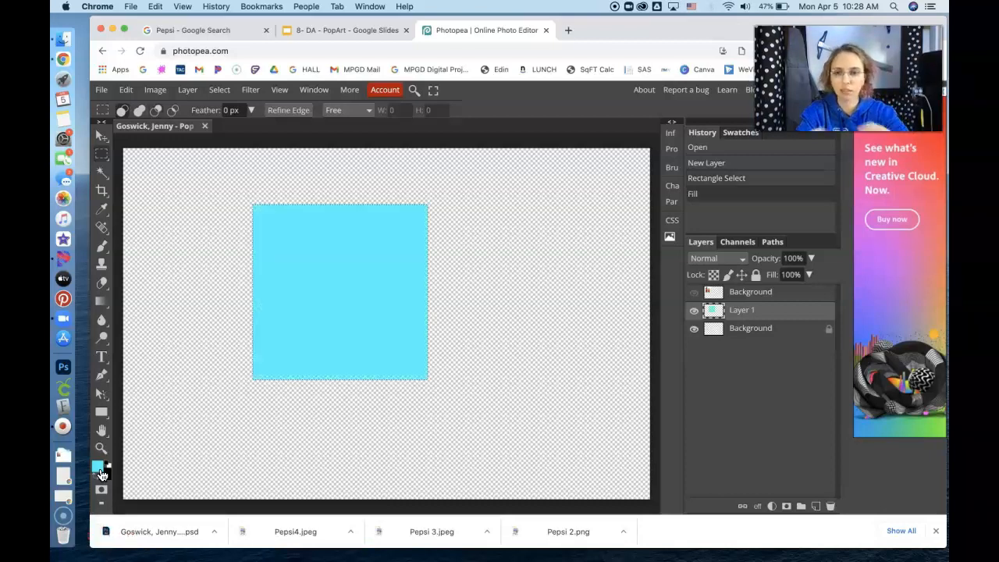
Move the cyan square into the upper-left corner of the canvas and deselect it.
left_click(102, 140)
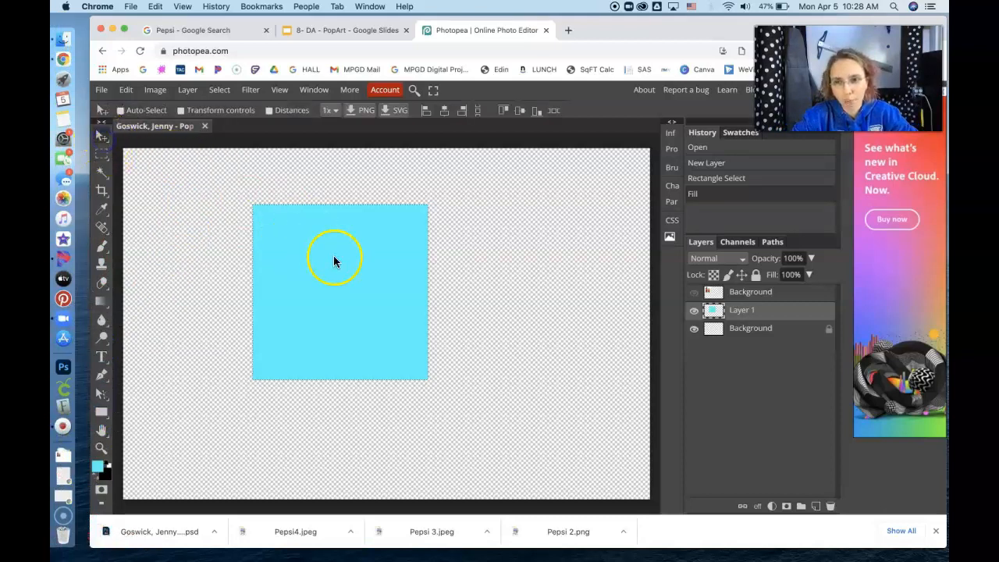
left_click_drag(339, 269, 204, 204)
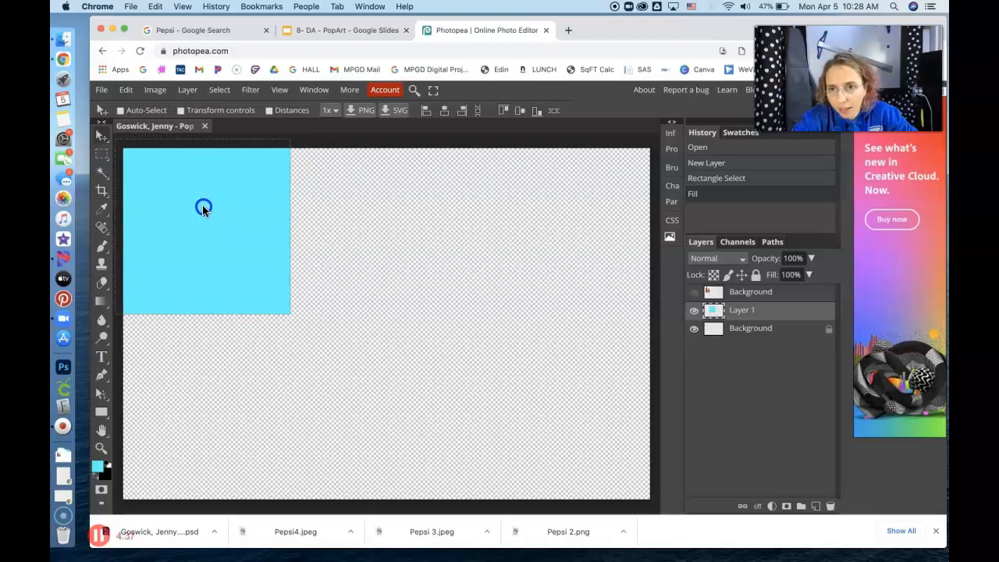
mouse_move(203, 207)
left_mouse_down()
mouse_move(247, 227)
mouse_move(212, 220)
left_mouse_up()
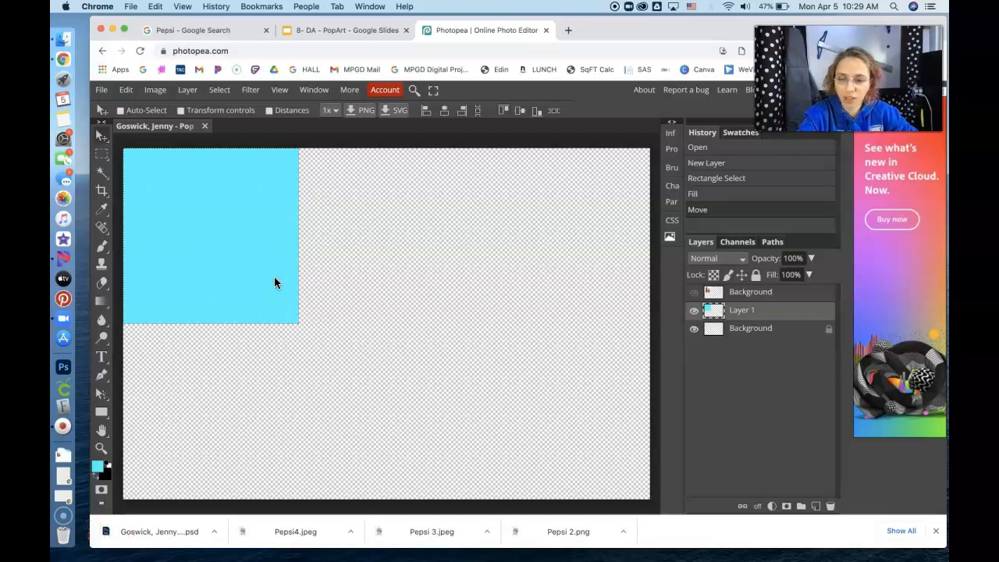
key("super+d")
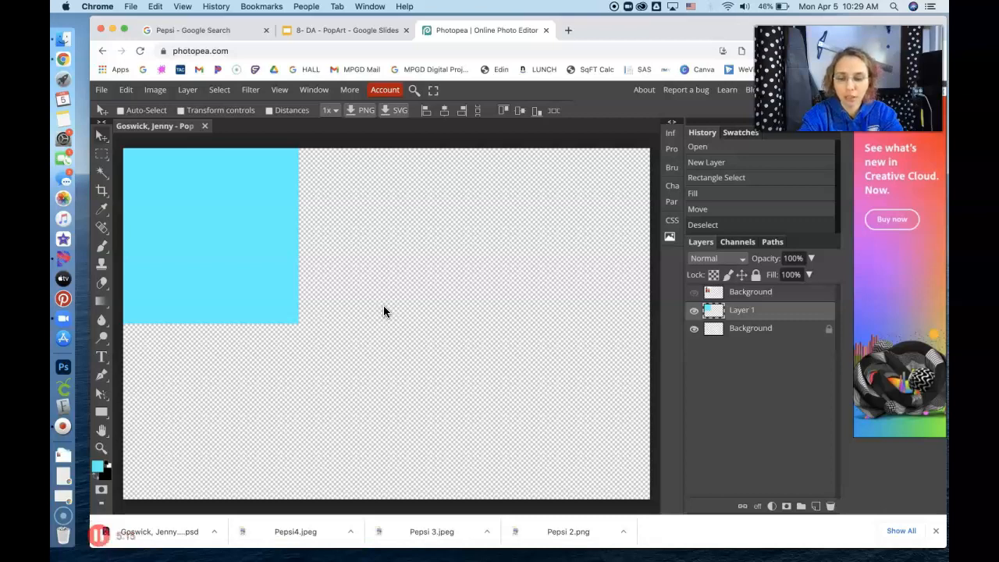
Duplicate the cyan square's layer five times.
key("super+j")
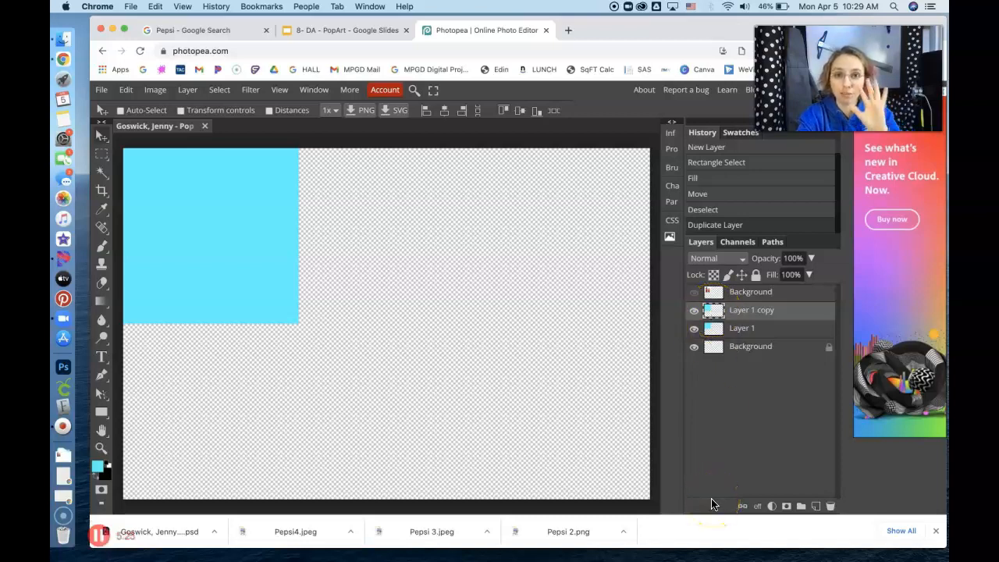
key("super+j")
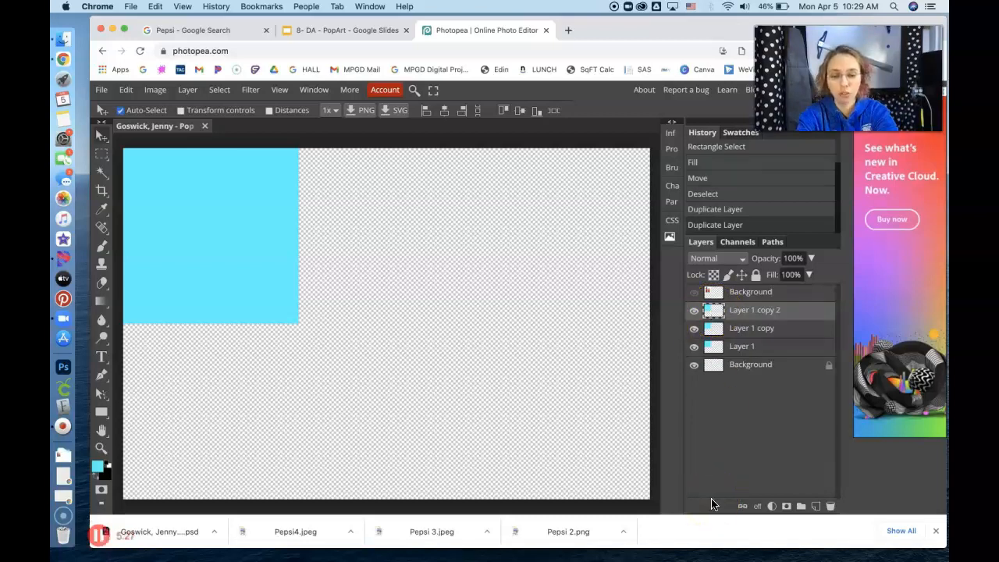
key("super+j")
key("super+j")
key("super+j")
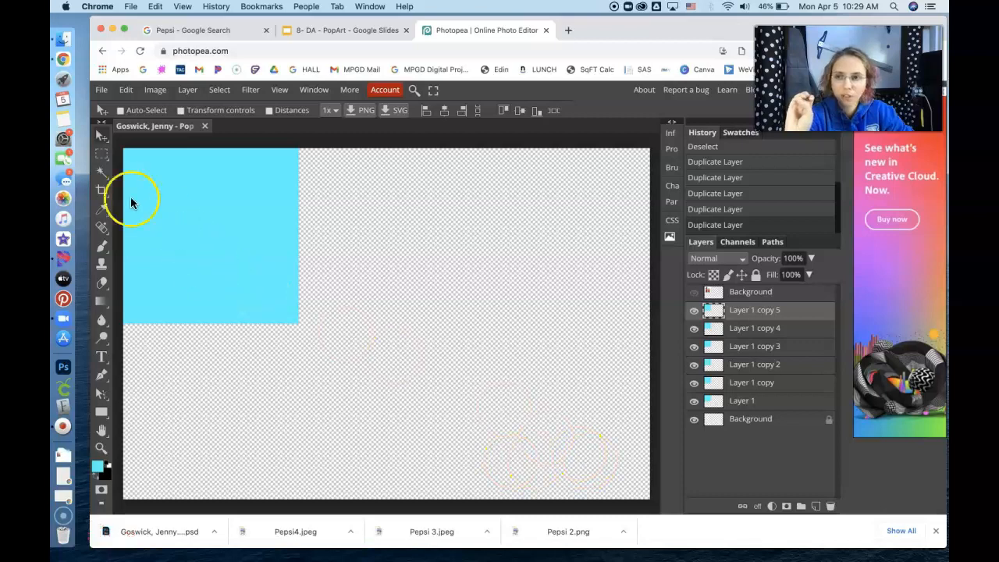
Move the topmost square copy to the middle of the canvas's upper row, flush against the corner square, and enable Auto-Select for moving layers.
left_click(103, 142)
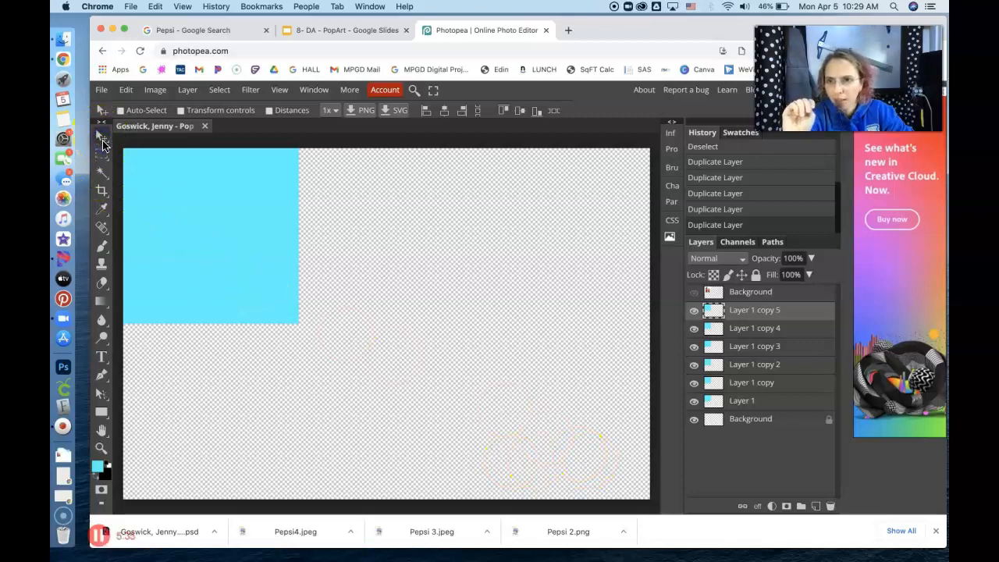
left_click_drag(208, 212, 383, 211)
mouse_move(232, 208)
left_mouse_down()
mouse_move(446, 211)
mouse_move(217, 205)
left_mouse_up()
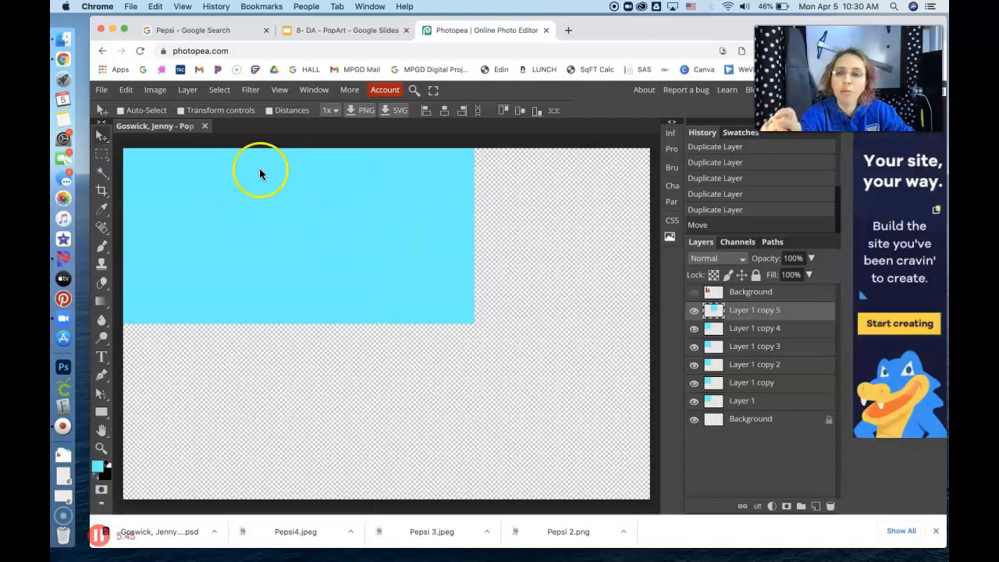
left_click(121, 112)
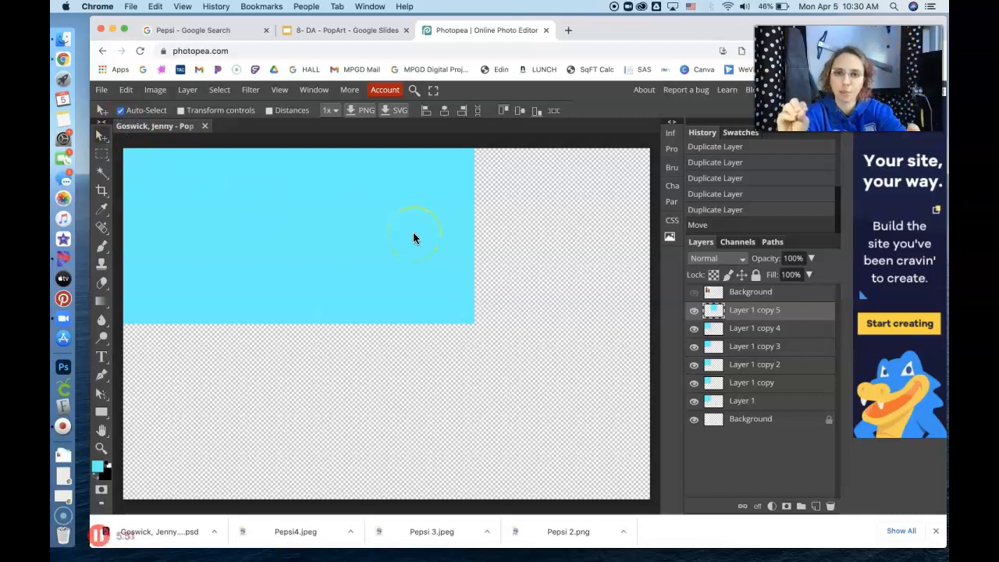
Move the four remaining square copies into the canvas's upper-right corner and the three lower-row positions, edge to edge, to complete the grid.
left_click(217, 222)
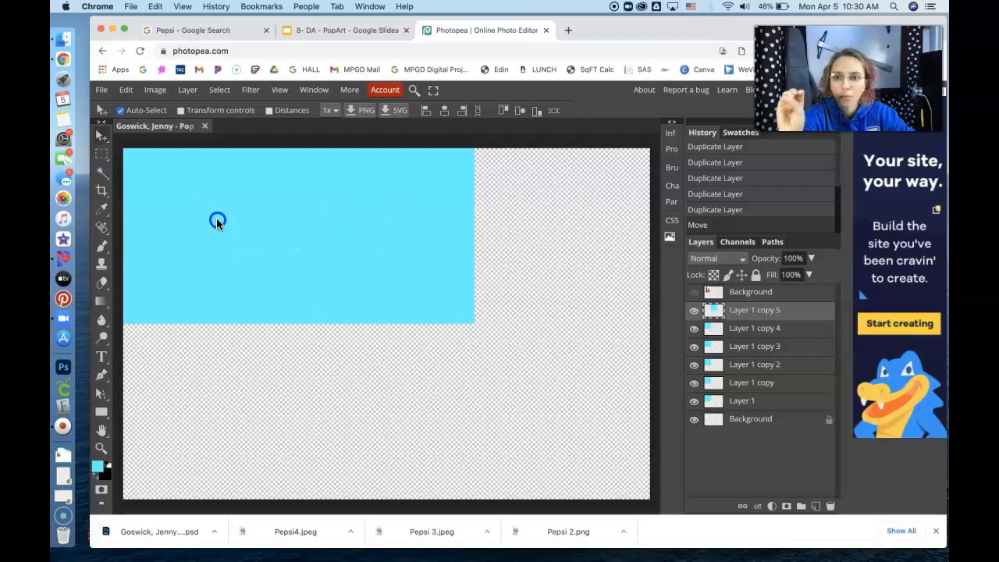
left_click_drag(217, 224, 568, 224)
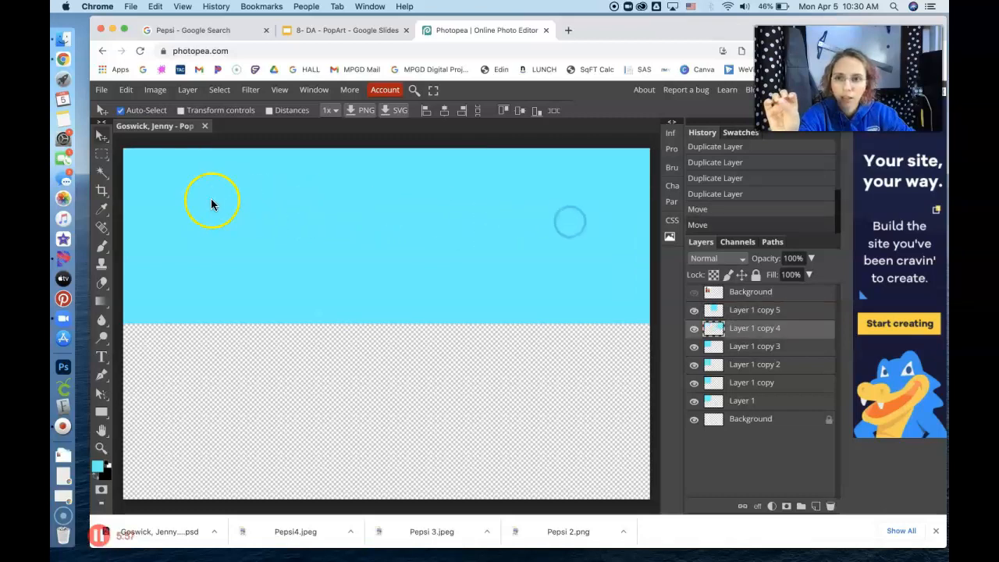
left_click_drag(210, 199, 209, 376)
left_click_drag(234, 258, 577, 422)
left_click(428, 395)
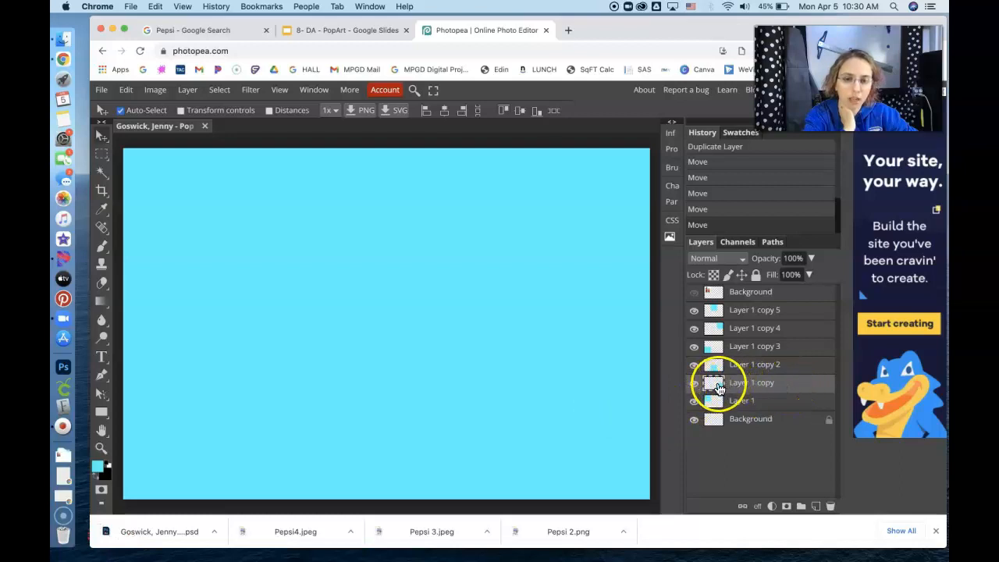
Select the pixels of the lower-right square on Layer 1 copy and fill them with blue-violet 5b00ff.
right_click(718, 388)
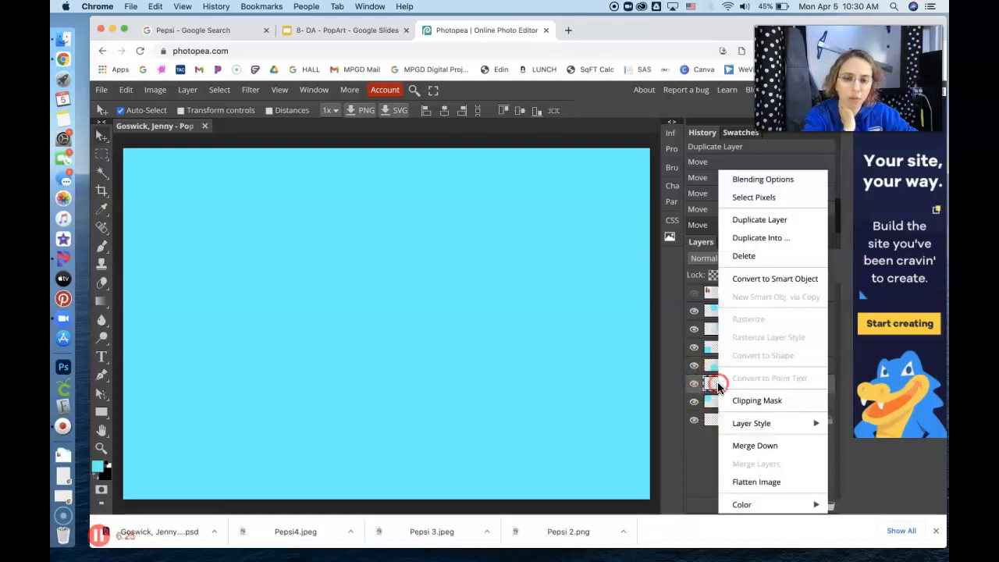
left_click(754, 197)
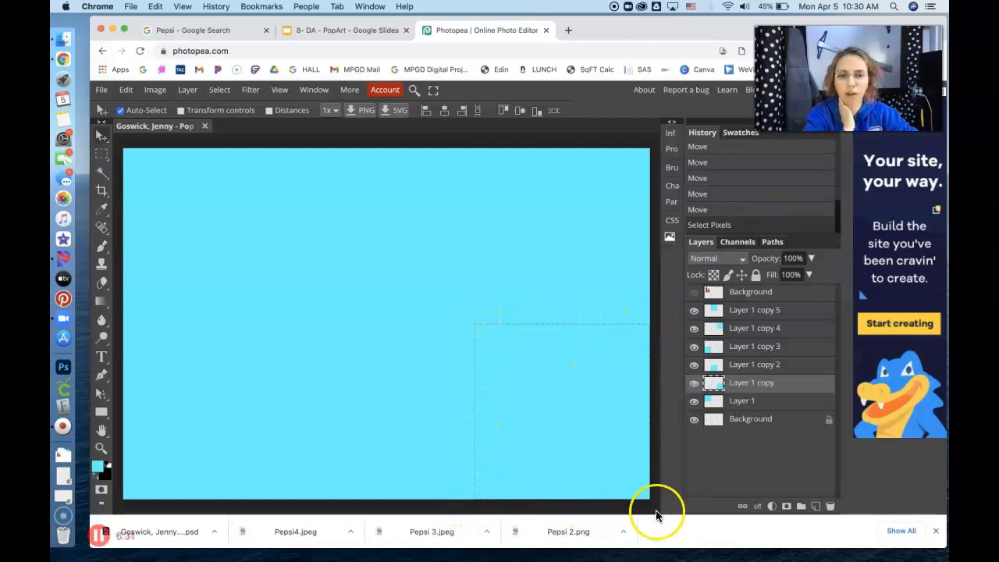
left_click(98, 471)
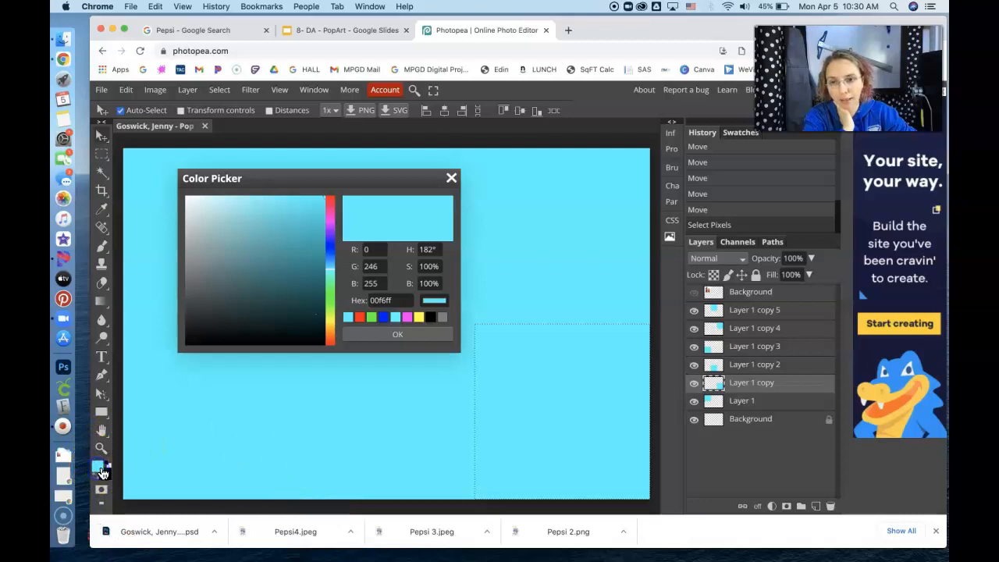
left_click(328, 238)
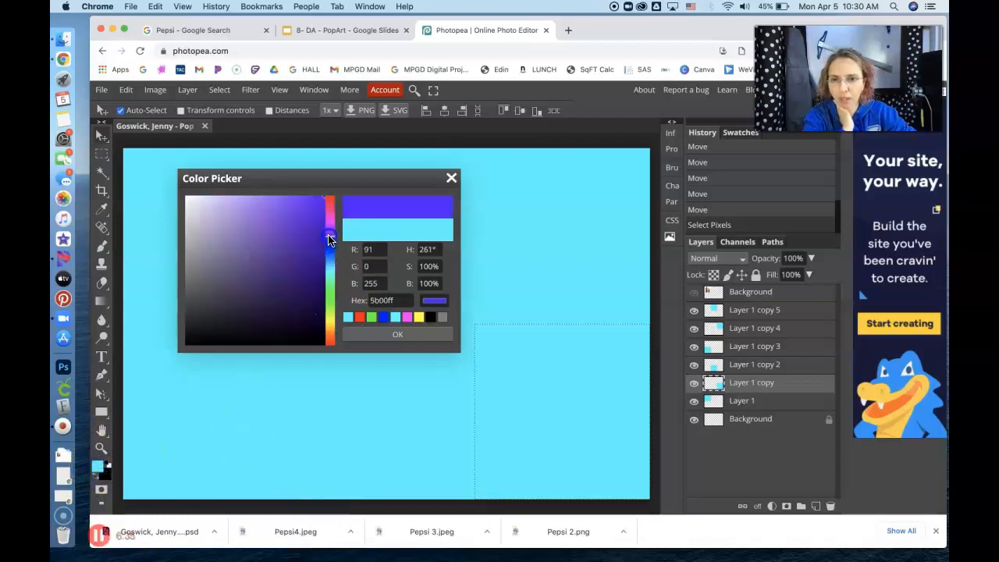
left_click(397, 334)
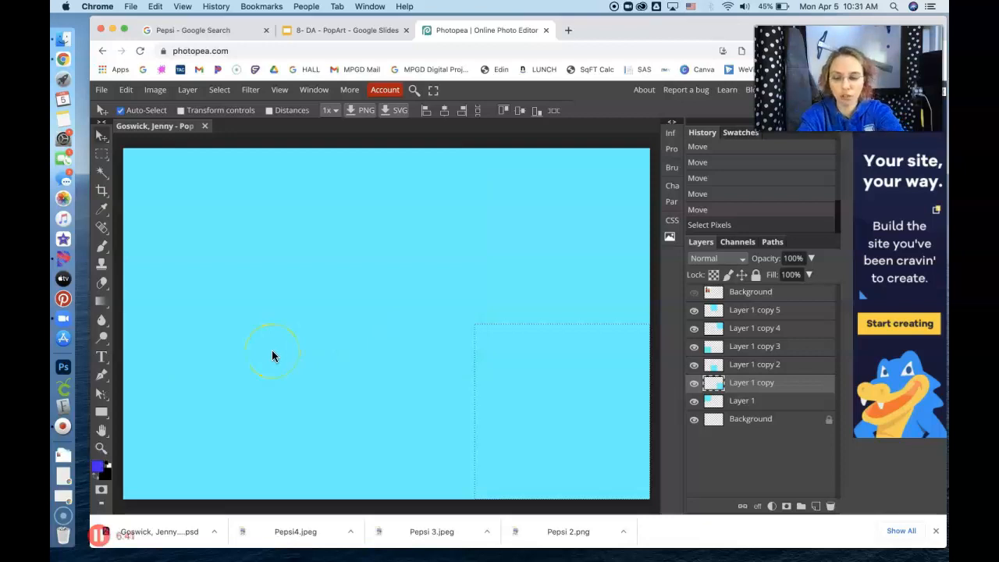
key("alt+BackSpace")
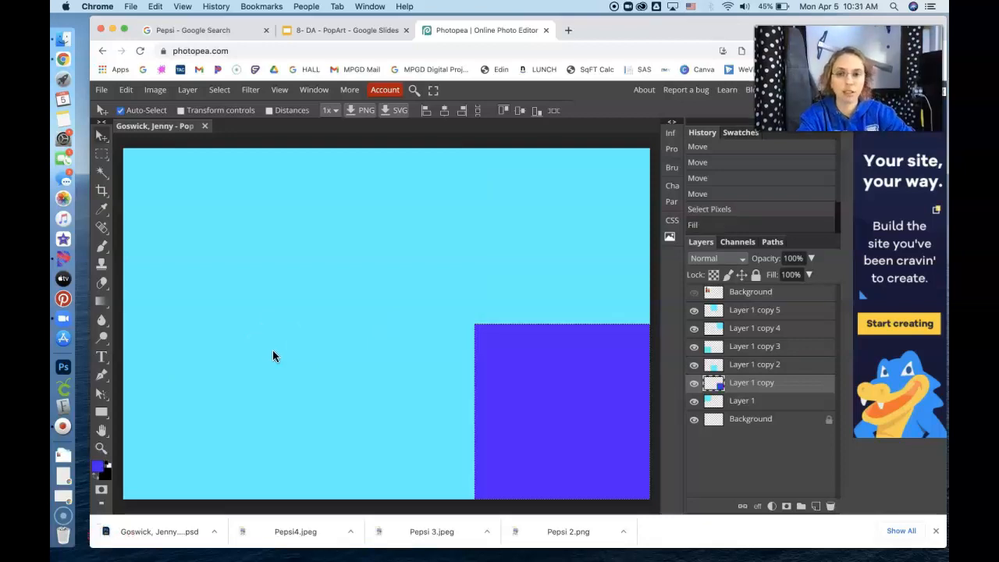
Select the pixels of the lower-middle square on Layer 1 copy 2 and fill them with pink ff00db.
left_click(715, 367)
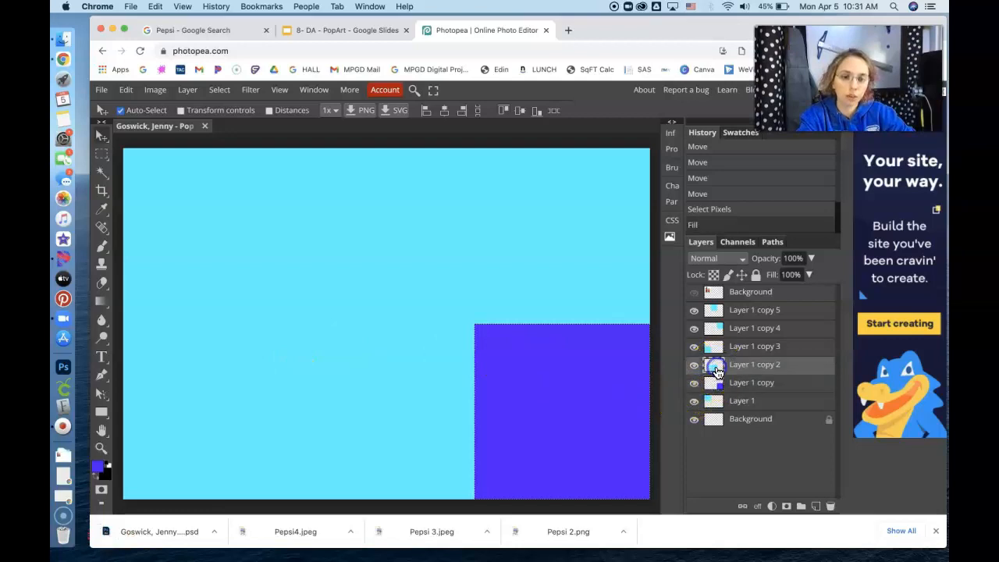
right_click(716, 372)
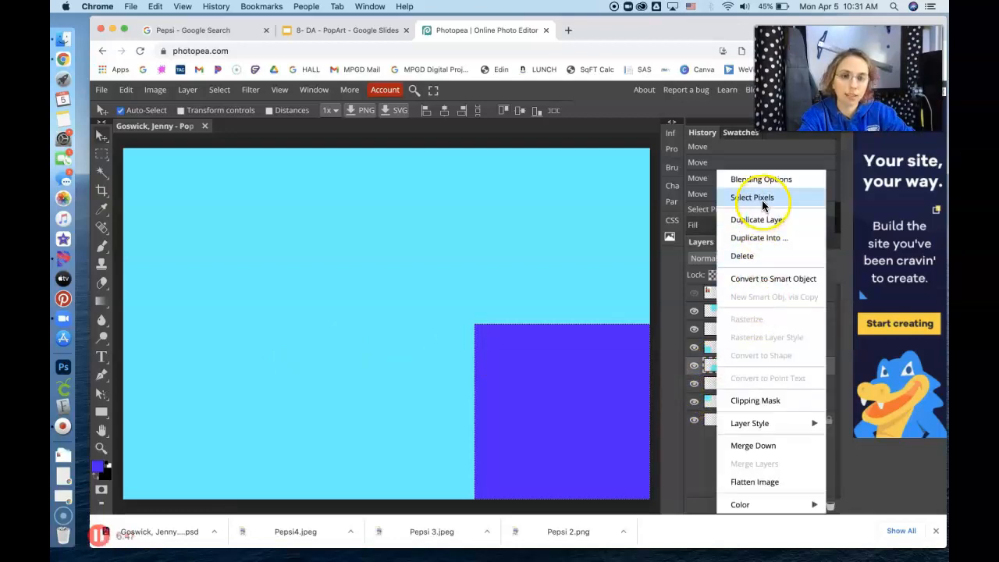
left_click(764, 201)
left_click(98, 466)
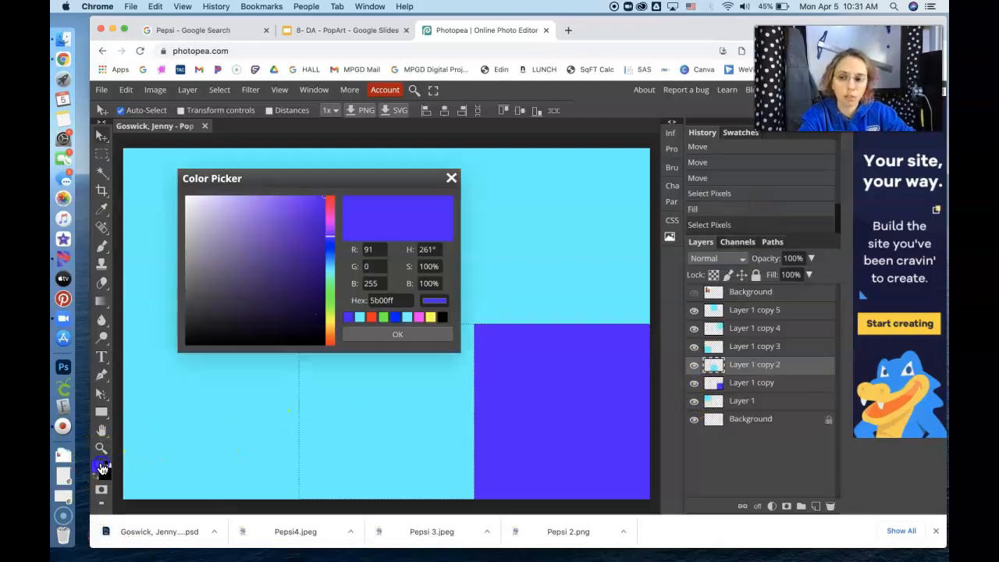
left_click(328, 217)
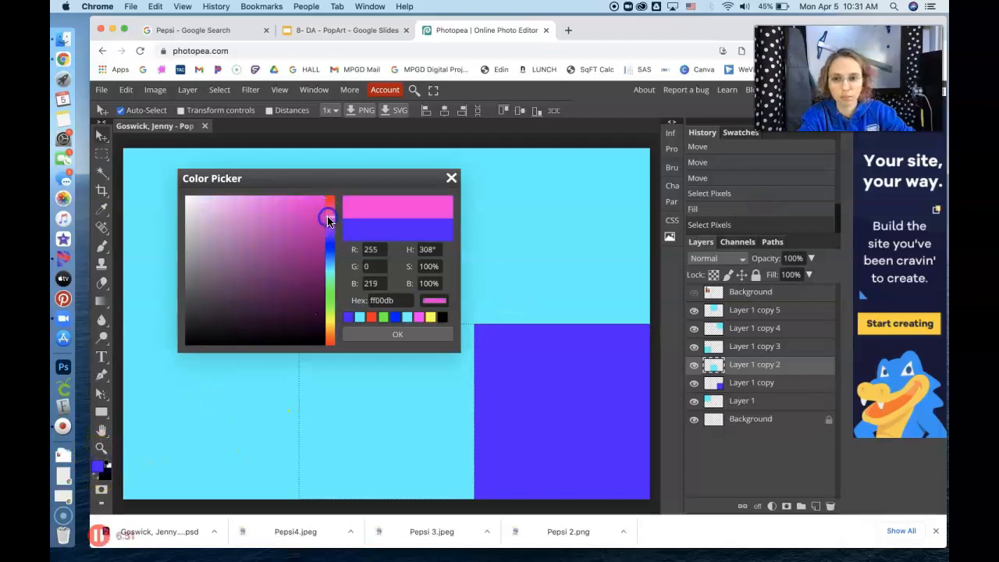
left_click(392, 336)
left_click(320, 362)
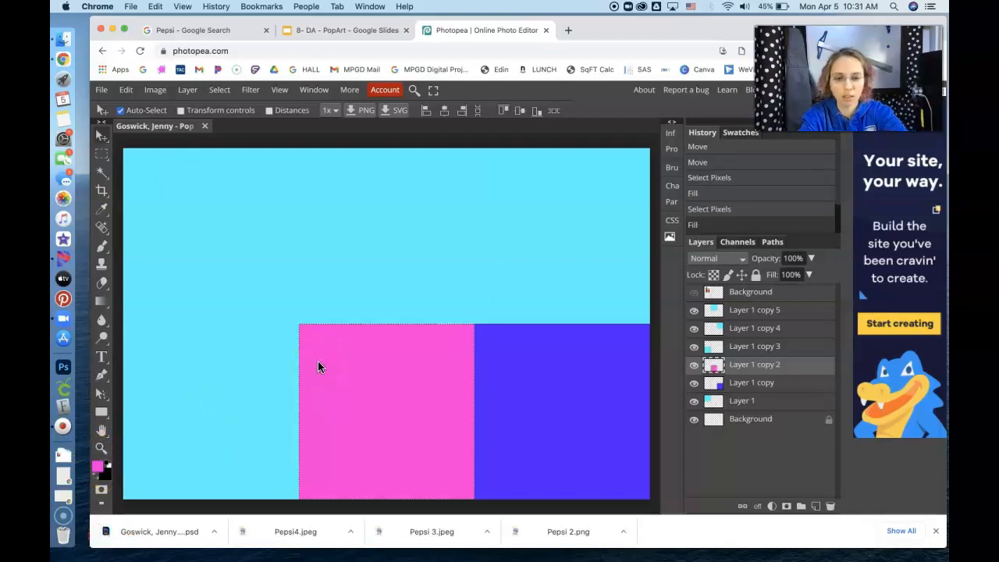
Select the pixels of the lower-left square on Layer 1 copy 3 and fill them with yellow fff500.
left_click(722, 348)
right_click(722, 353)
left_click(747, 196)
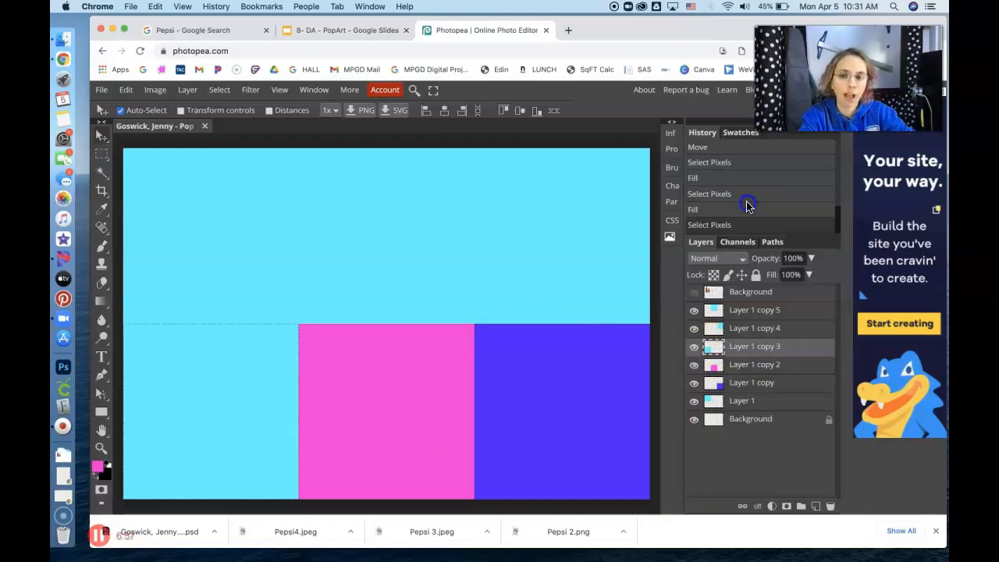
left_click(98, 465)
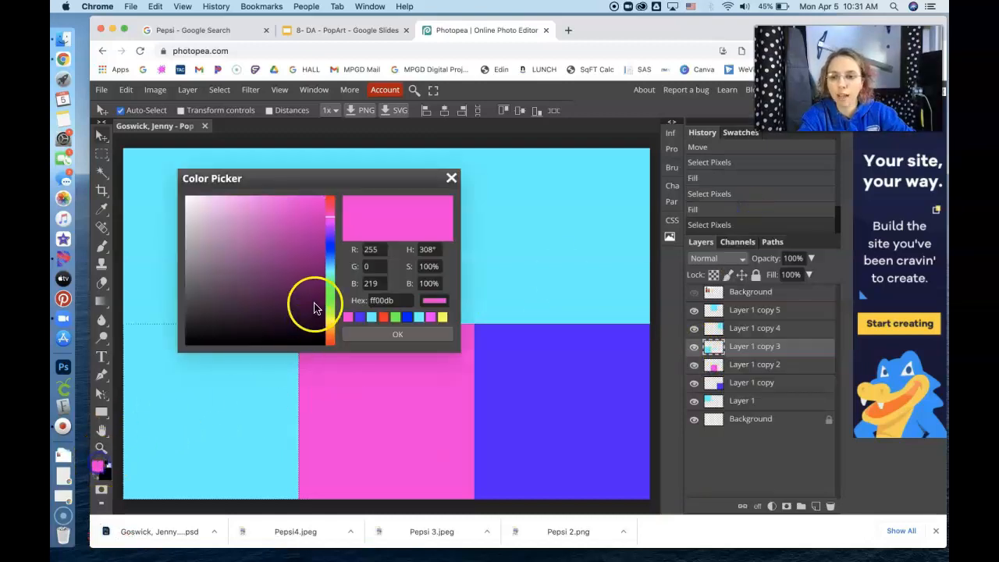
left_click_drag(328, 315, 329, 325)
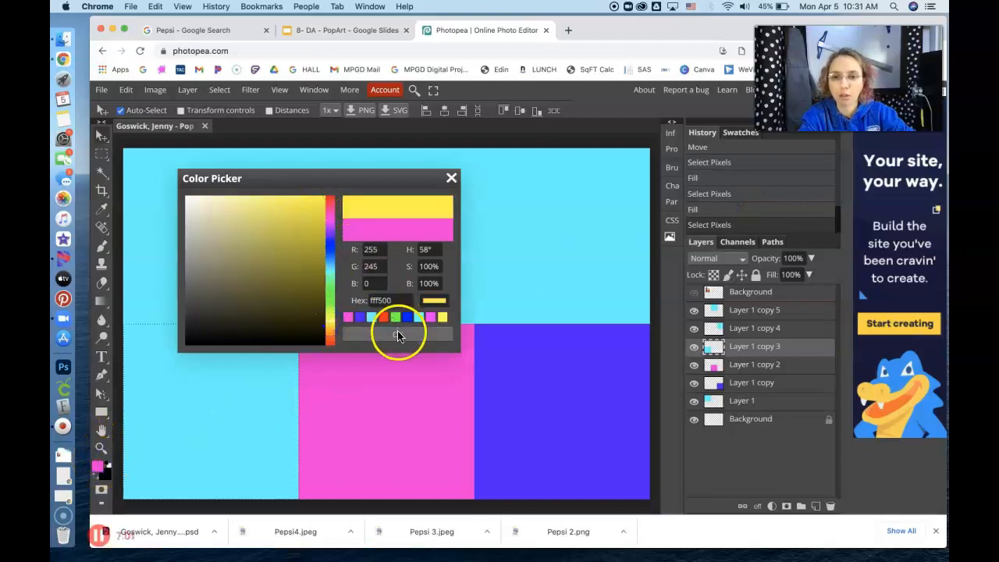
left_click(397, 334)
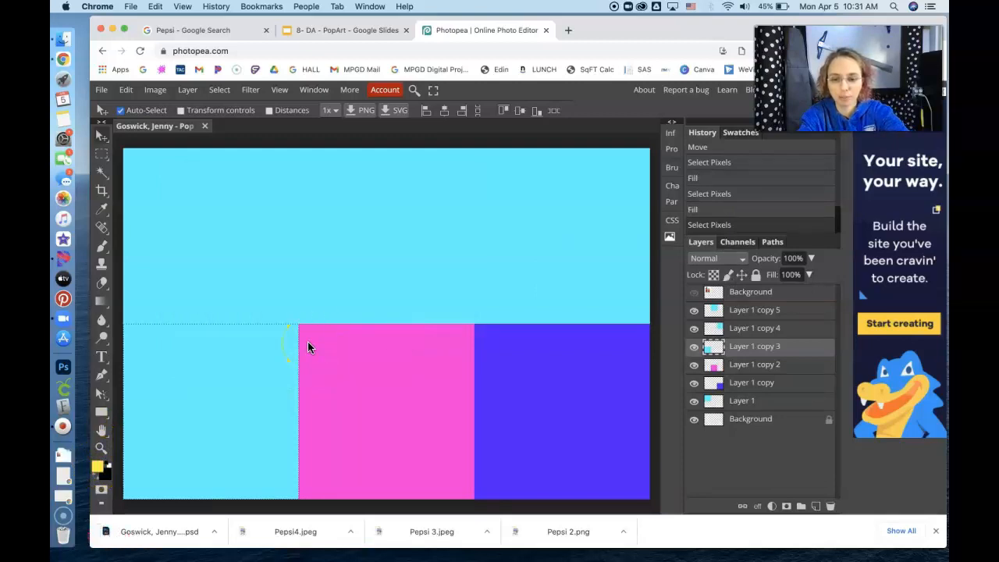
key("alt+BackSpace")
left_click(610, 326)
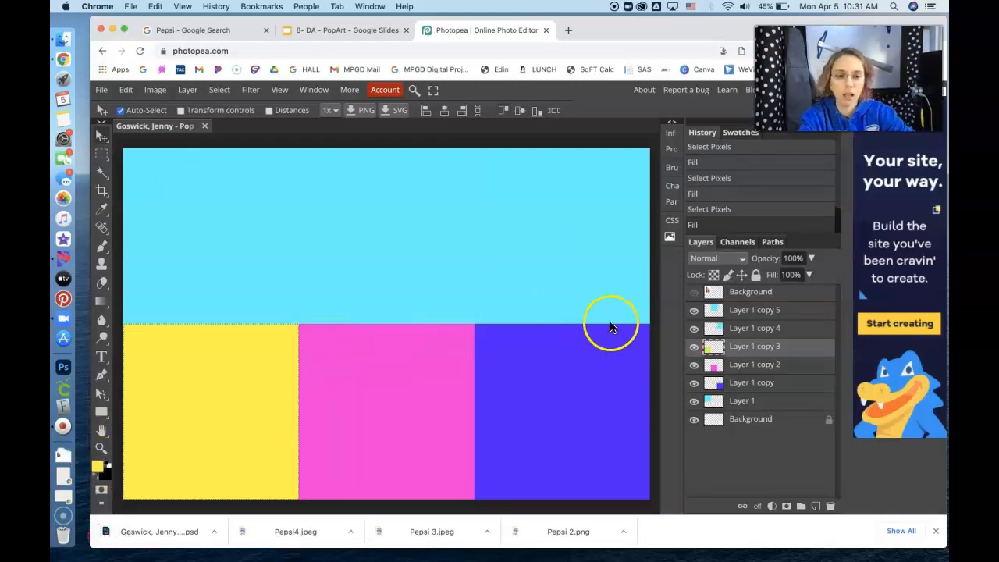
Select the pixels of the upper-right square on Layer 1 copy 4 and fill them with orange ff9000.
right_click(751, 328)
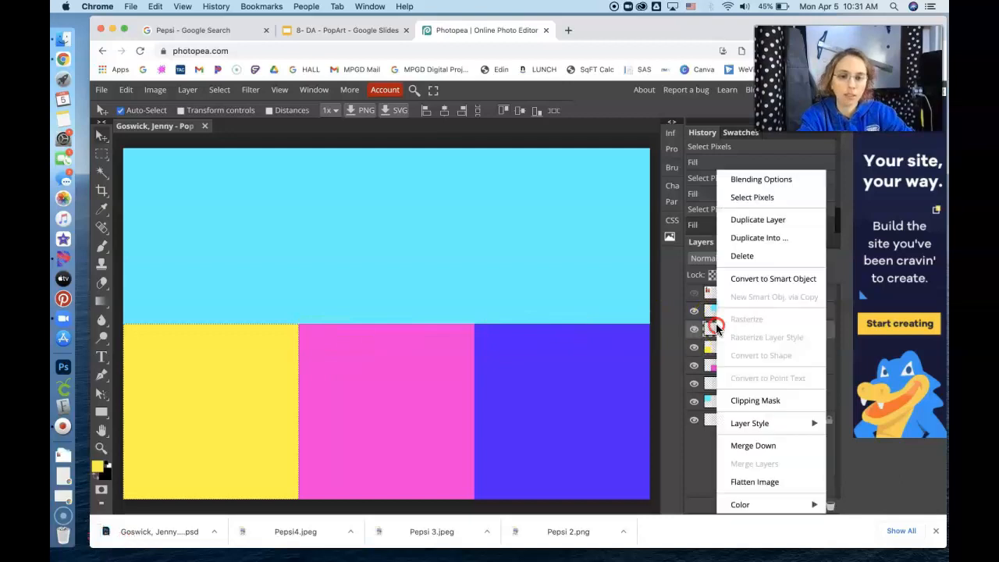
left_click(750, 197)
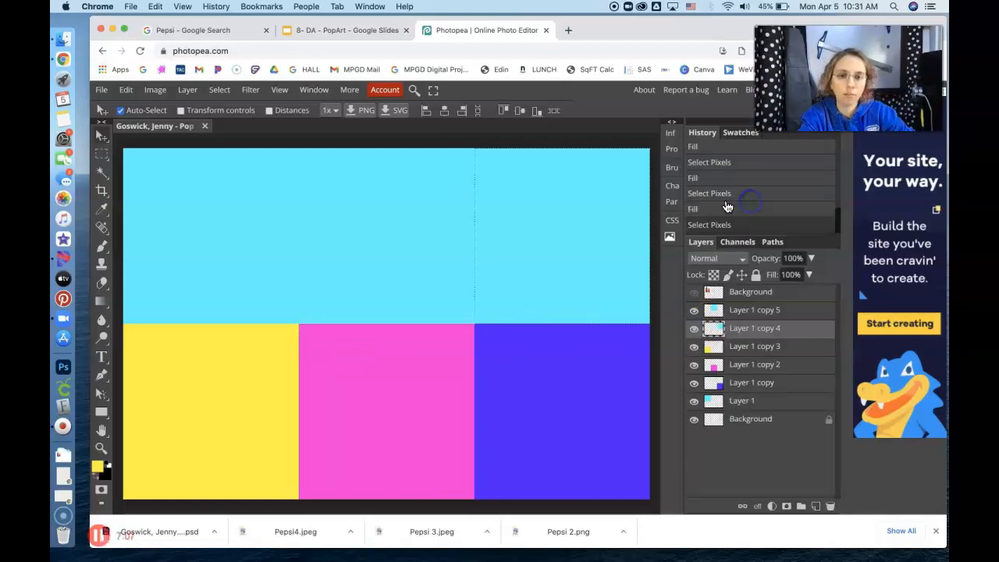
left_click(97, 465)
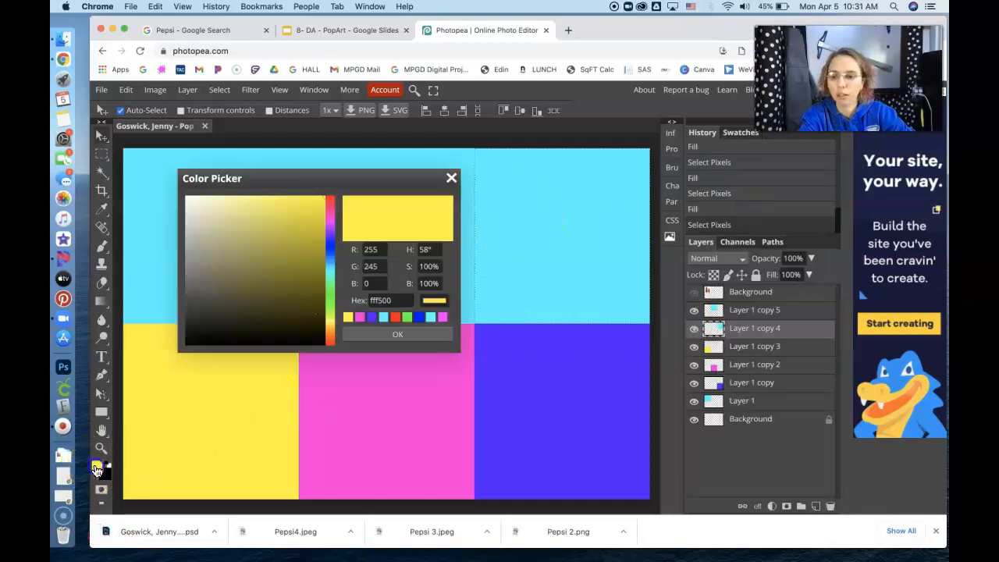
left_click(329, 335)
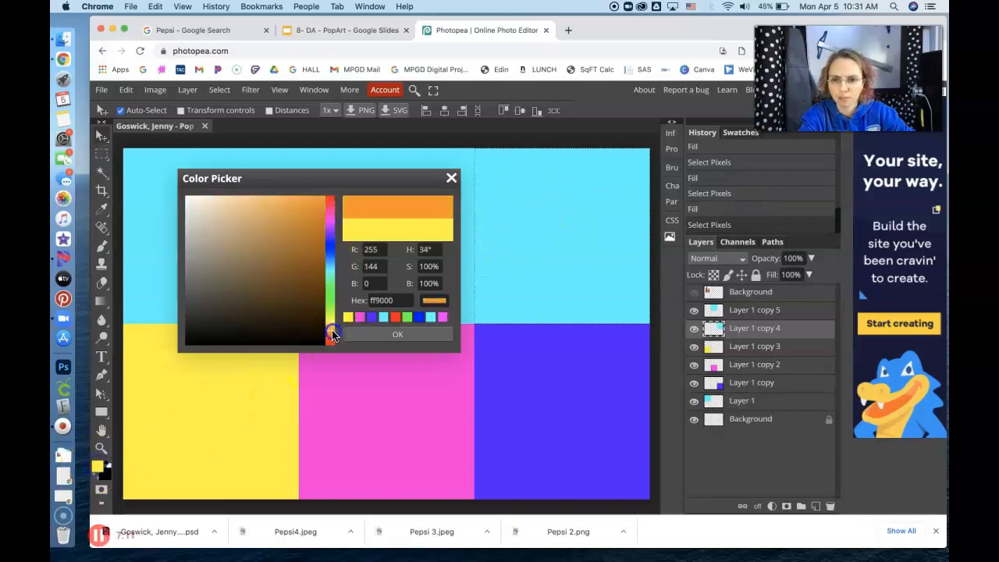
left_click(398, 334)
key("alt+BackSpace")
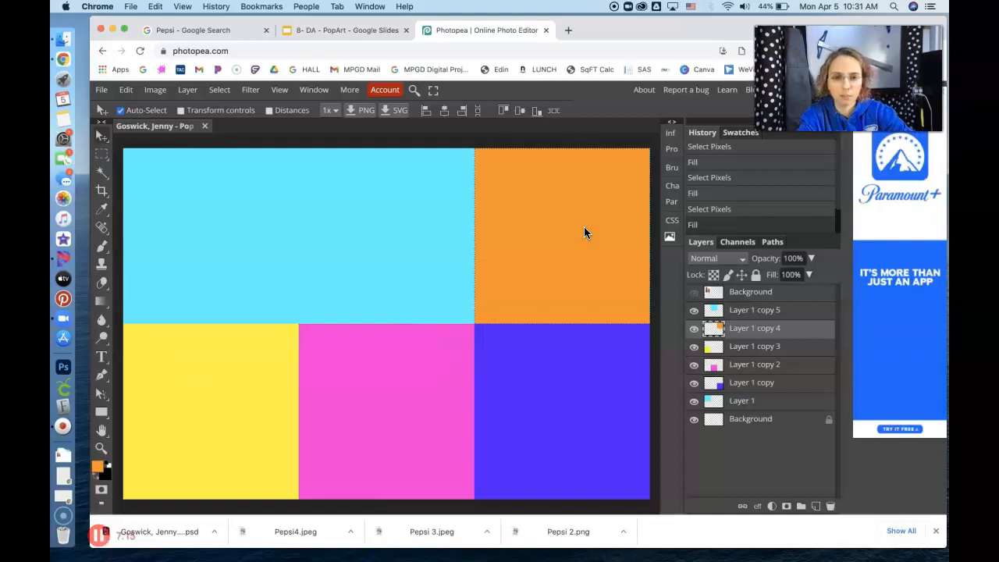
Select the pixels of the upper-middle square on Layer 1 copy 5, fill them with green 19ff00, and deselect.
right_click(715, 311)
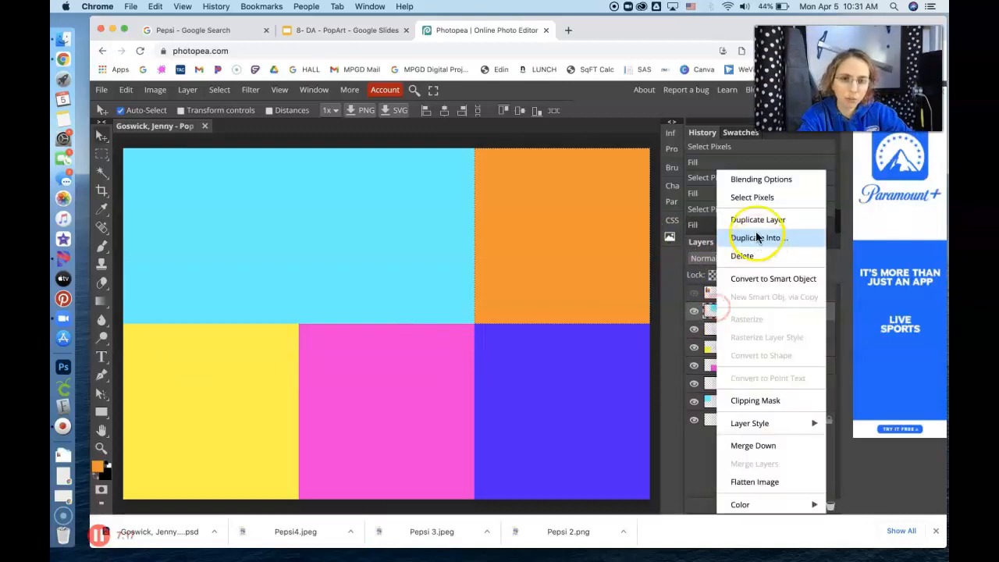
left_click(749, 196)
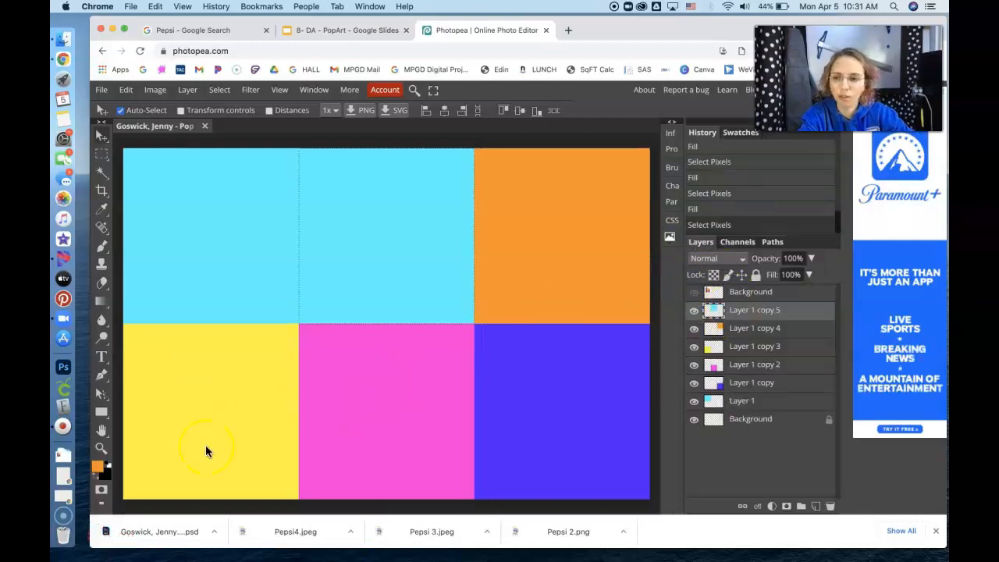
left_click(98, 466)
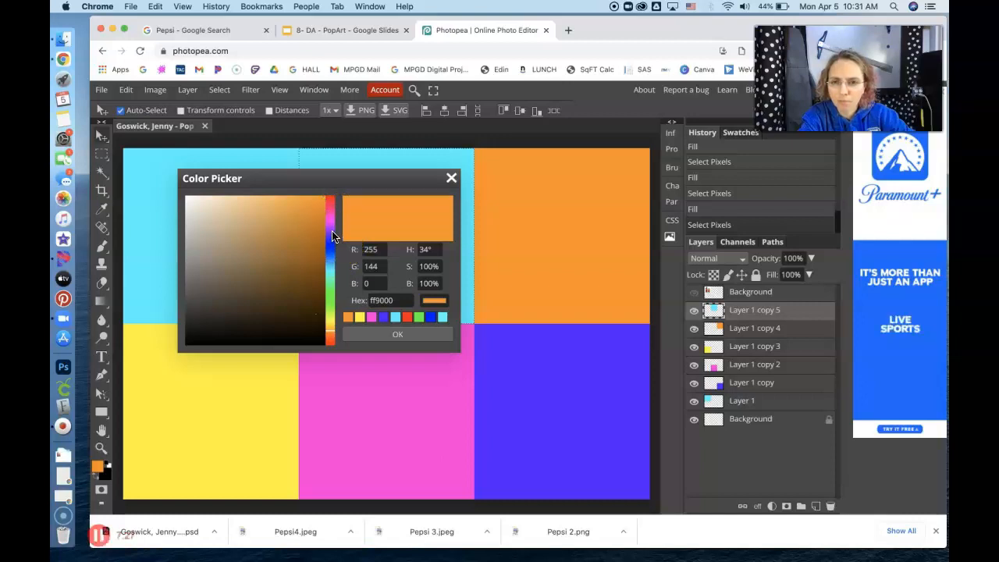
left_click(329, 206)
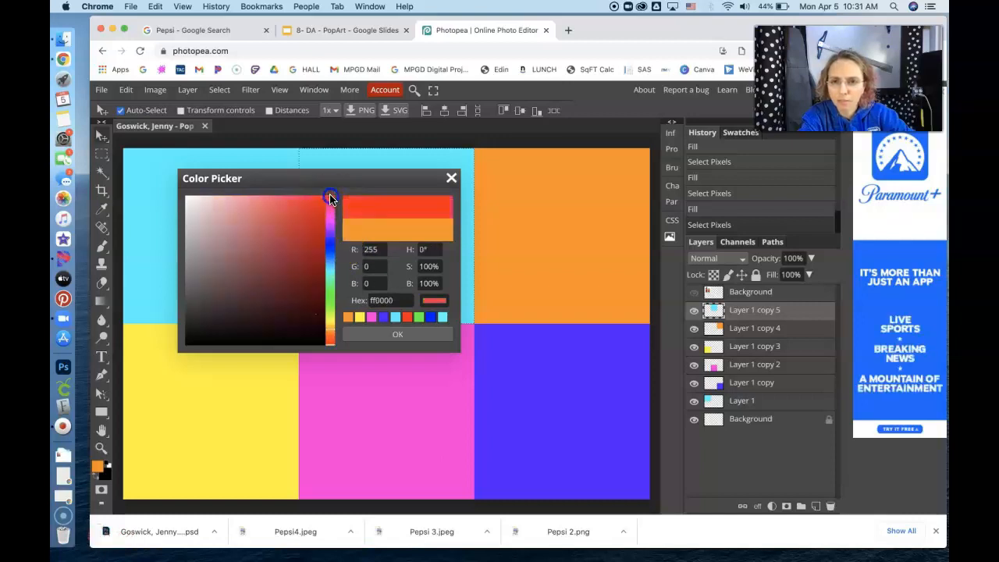
left_click_drag(329, 198, 331, 300)
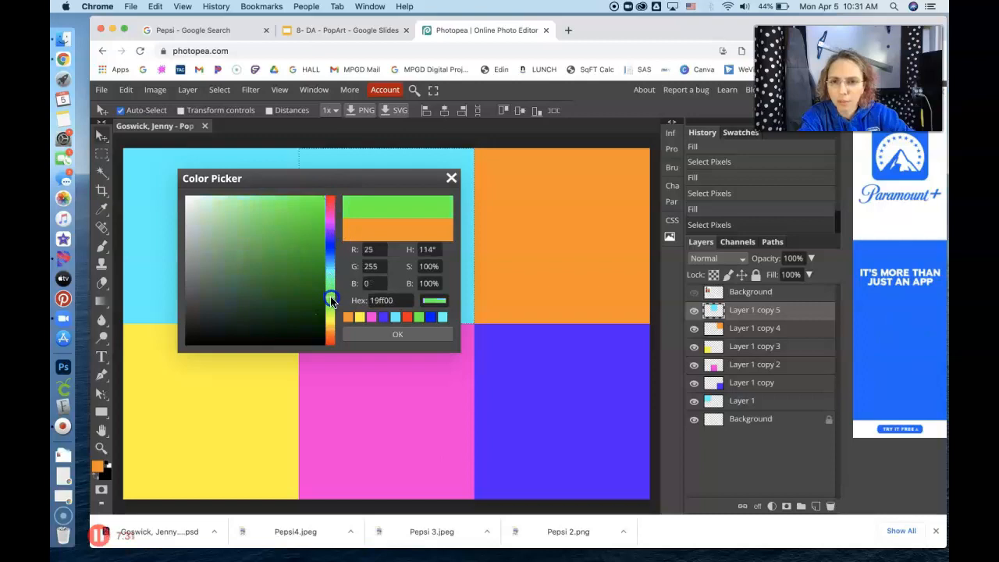
left_click(372, 337)
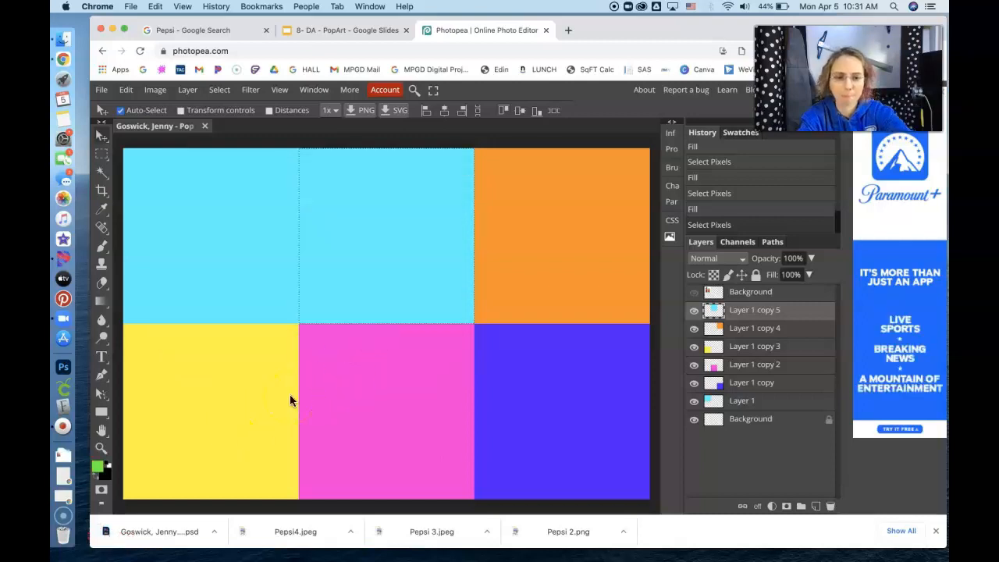
key("alt+BackSpace")
left_click(418, 295)
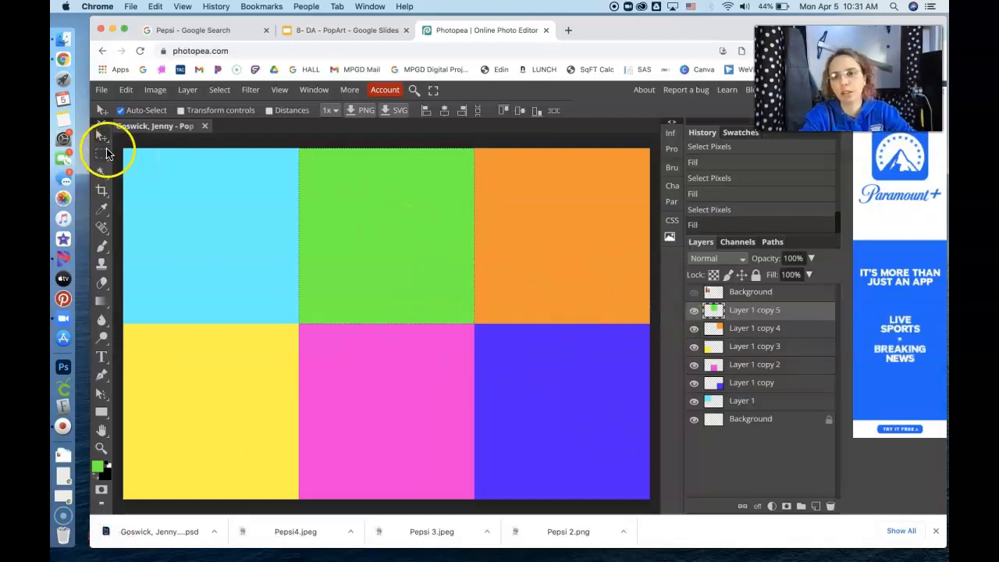
key("ctrl+d")
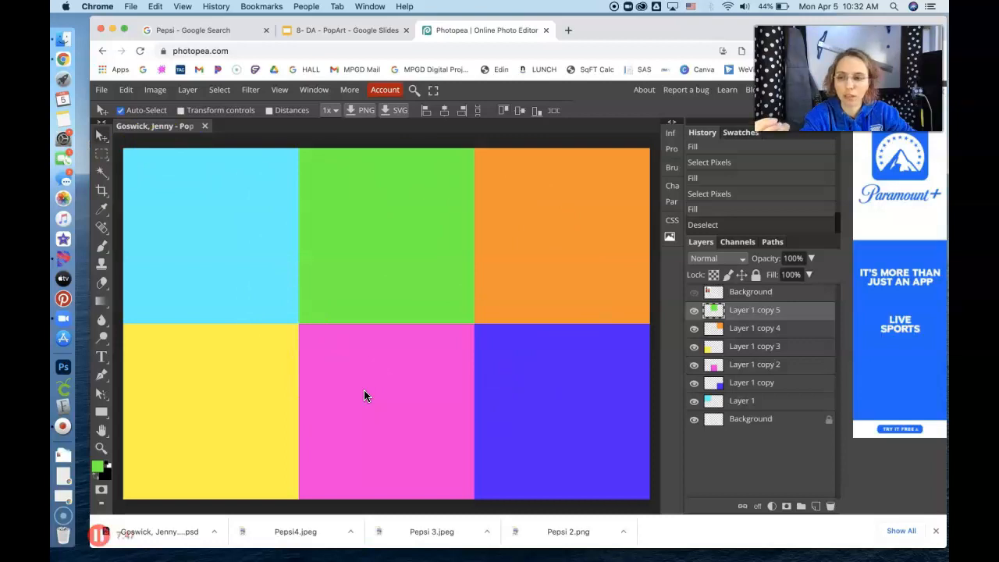
Capture a screenshot of the editor window with the colored grid and its layers, and save the document as a PSD file.
left_click(568, 369)
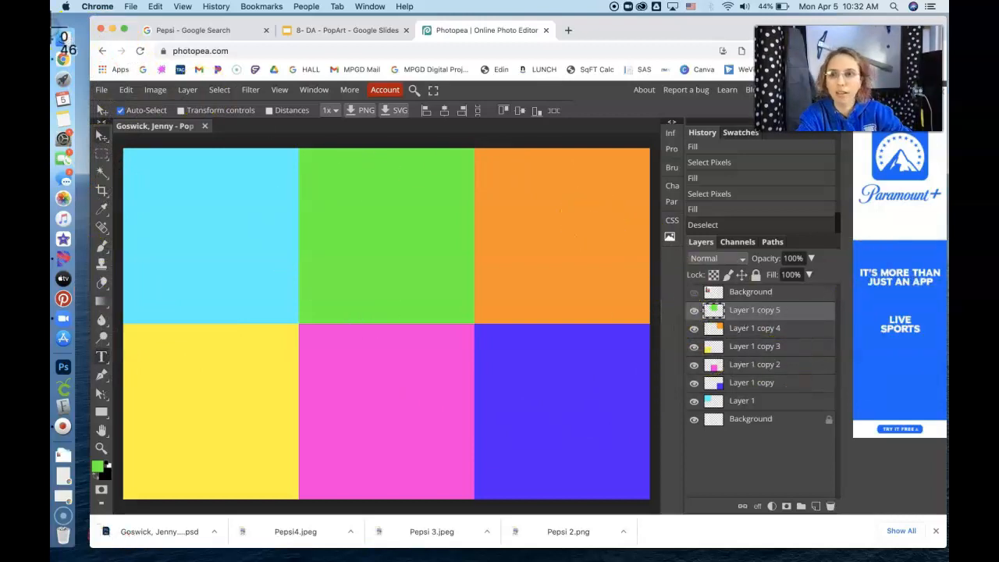
left_click_drag(83, 13, 843, 515)
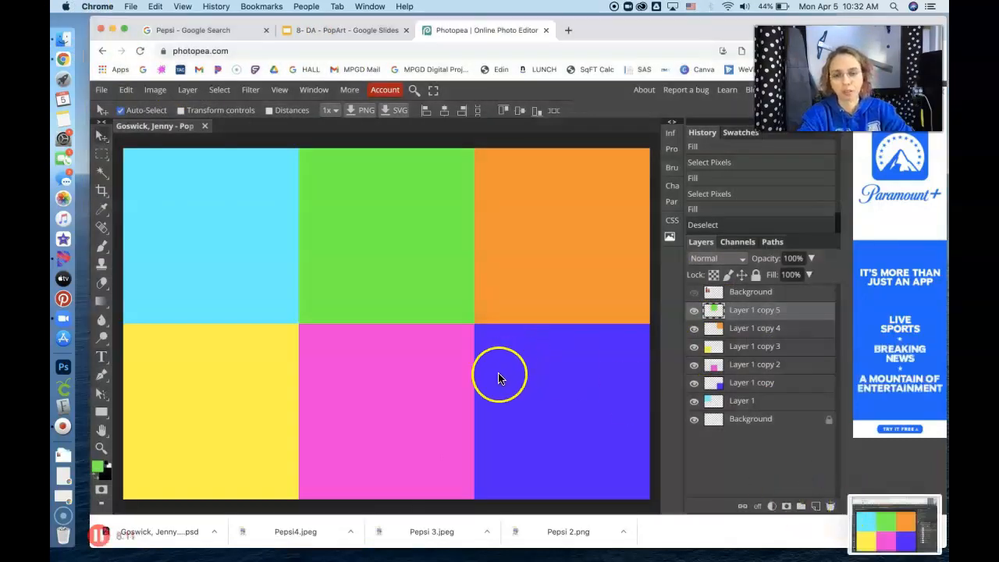
left_click(102, 90)
left_click(146, 224)
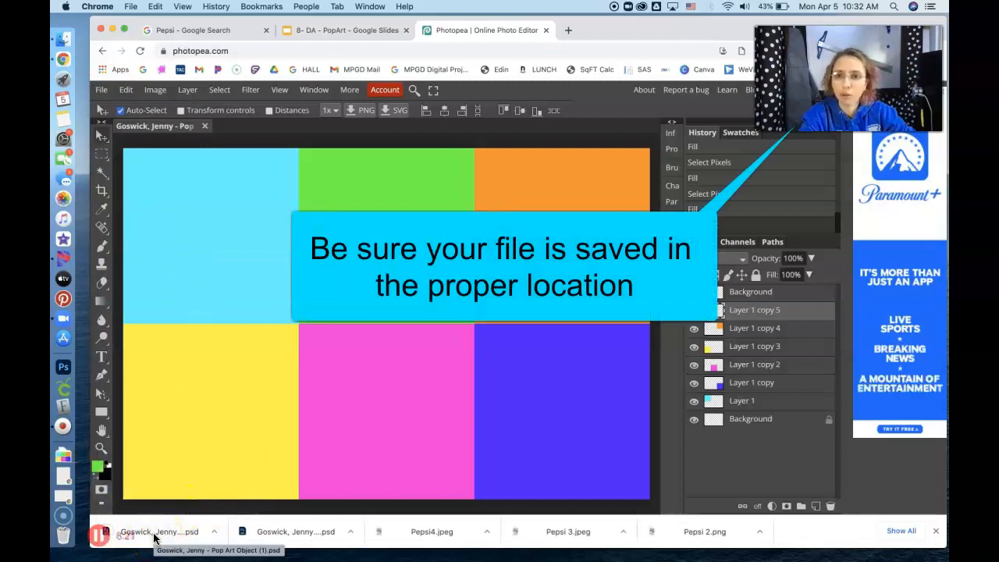
Switch to Google Drive and open the Pop Art Object folder inside 8th Grade Digital Art 2.
left_click(199, 29)
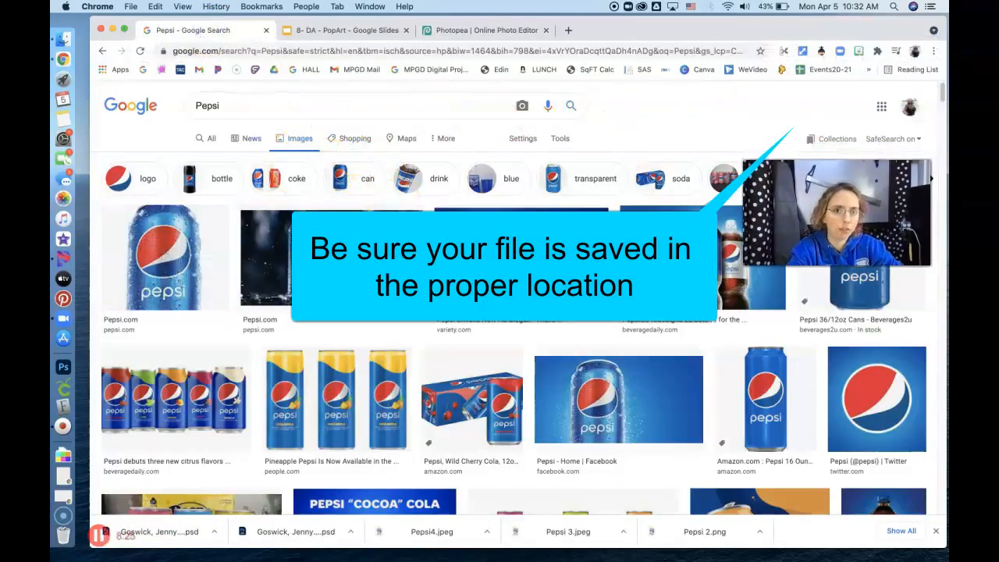
left_click(882, 107)
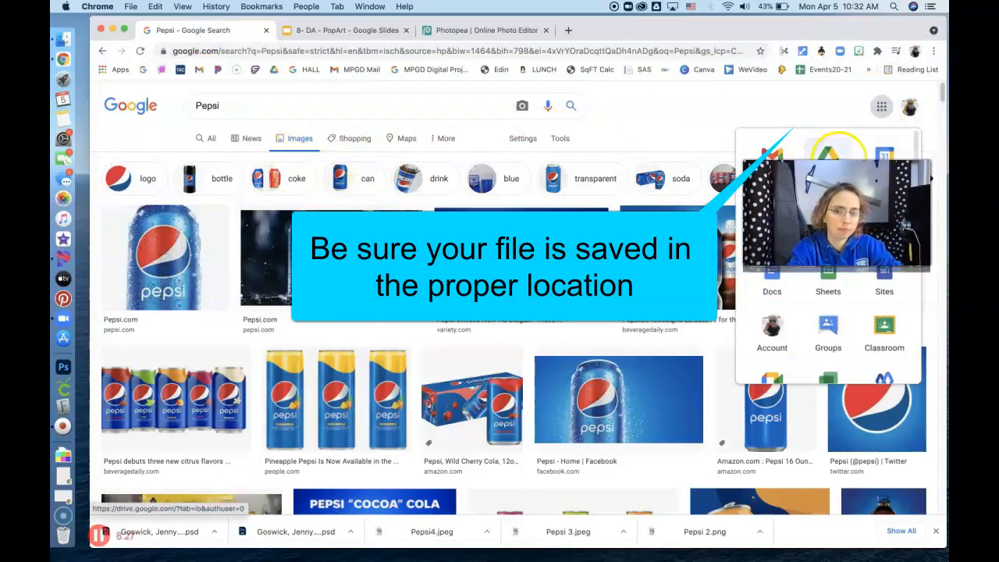
left_click_drag(837, 215, 845, 82)
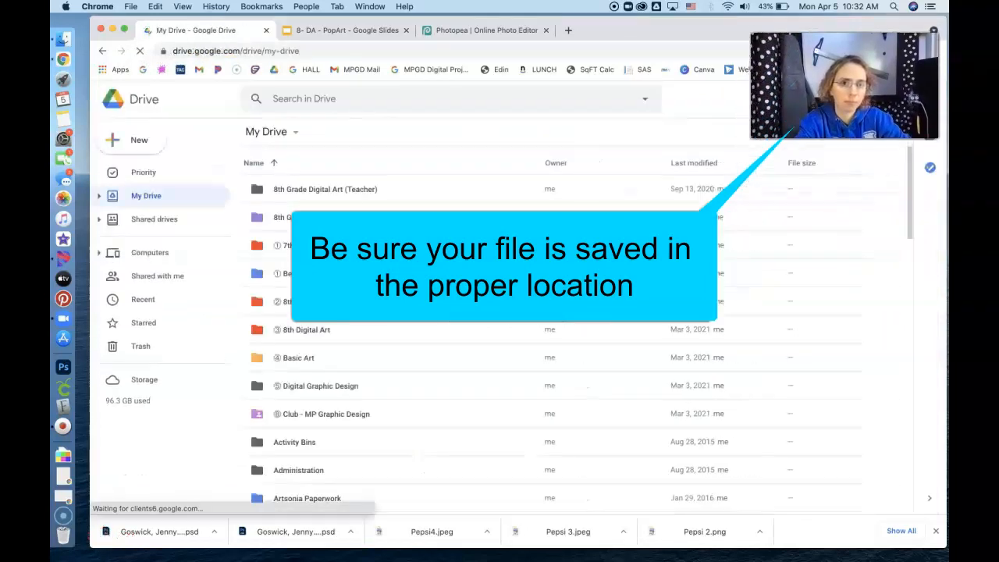
double_click(283, 217)
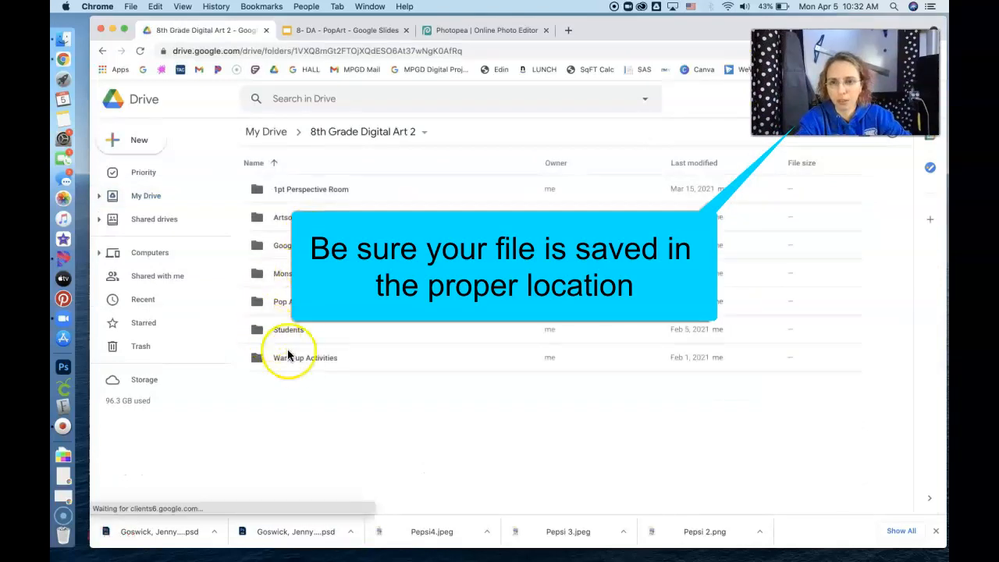
double_click(285, 301)
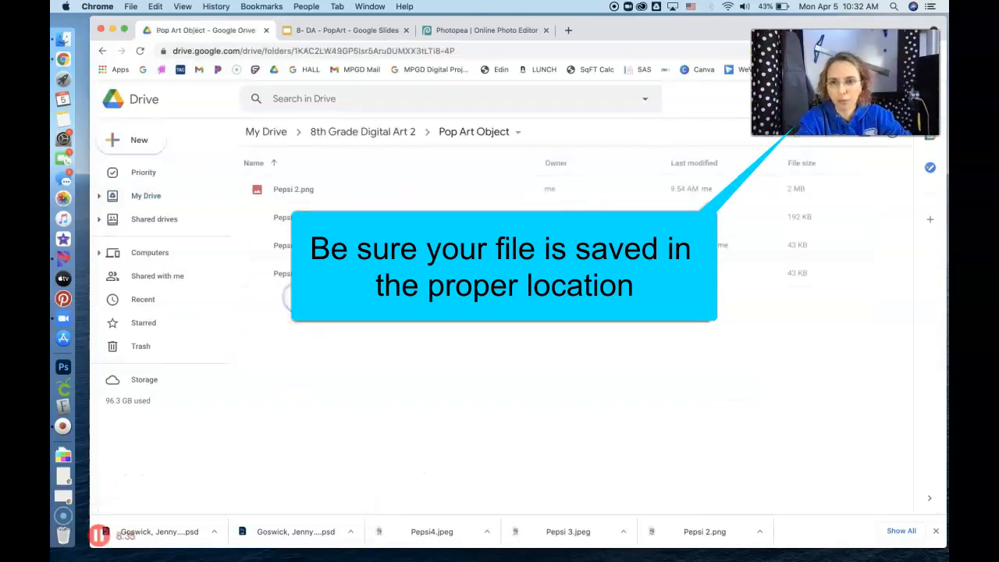
Upload both downloaded Pop Art Object PSD files to the Pop Art Object folder, and return to the 8- DA - PopArt slides.
left_click(314, 398)
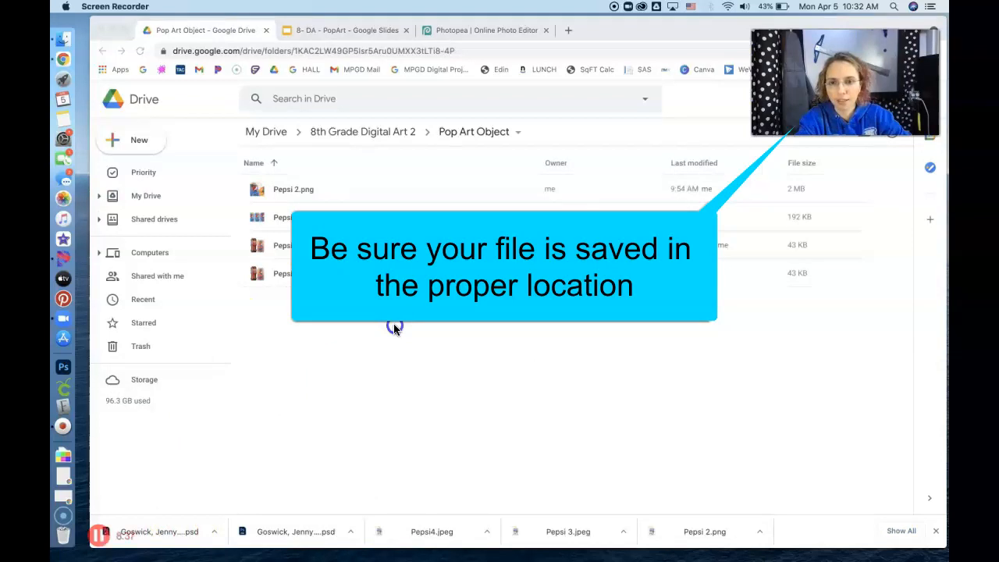
left_click_drag(179, 528, 382, 346)
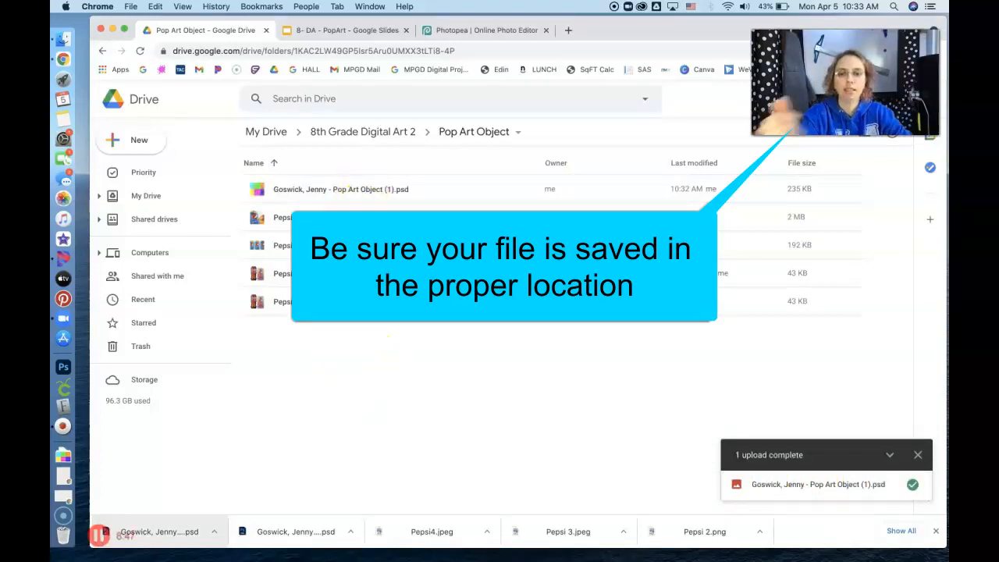
left_click_drag(306, 536, 372, 412)
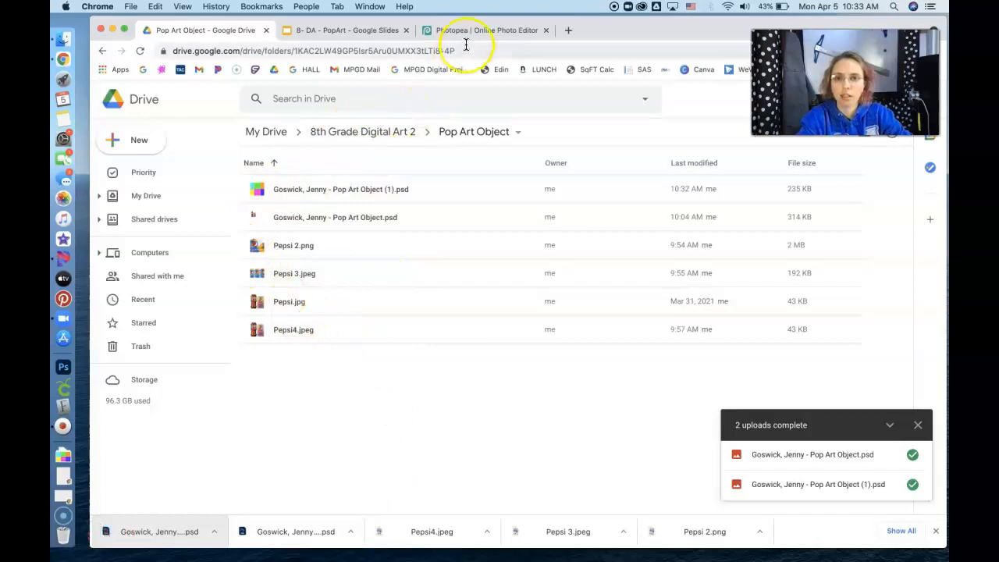
left_click(350, 30)
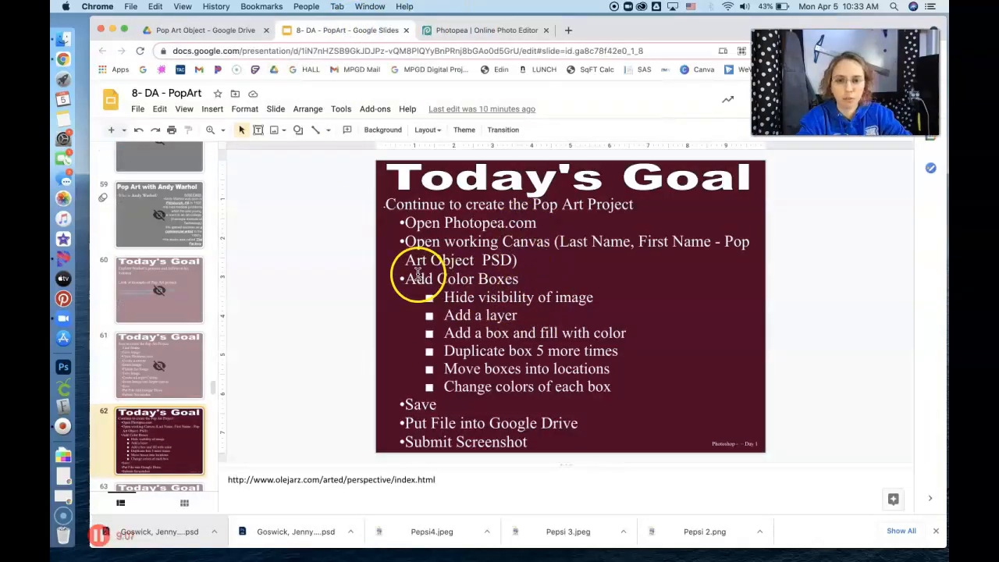